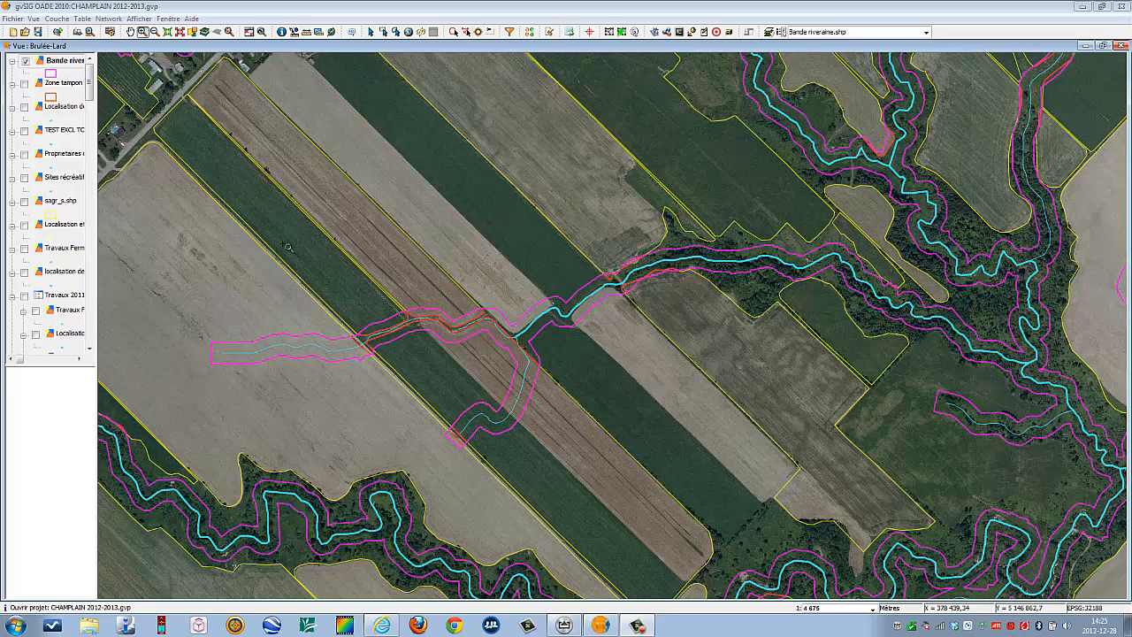
Step: Enlarge the map around the stream branches crossing the fields, consult the buffer-width sketch in AirServer, and return to the gvSIG map
drag(287, 245, 728, 523)
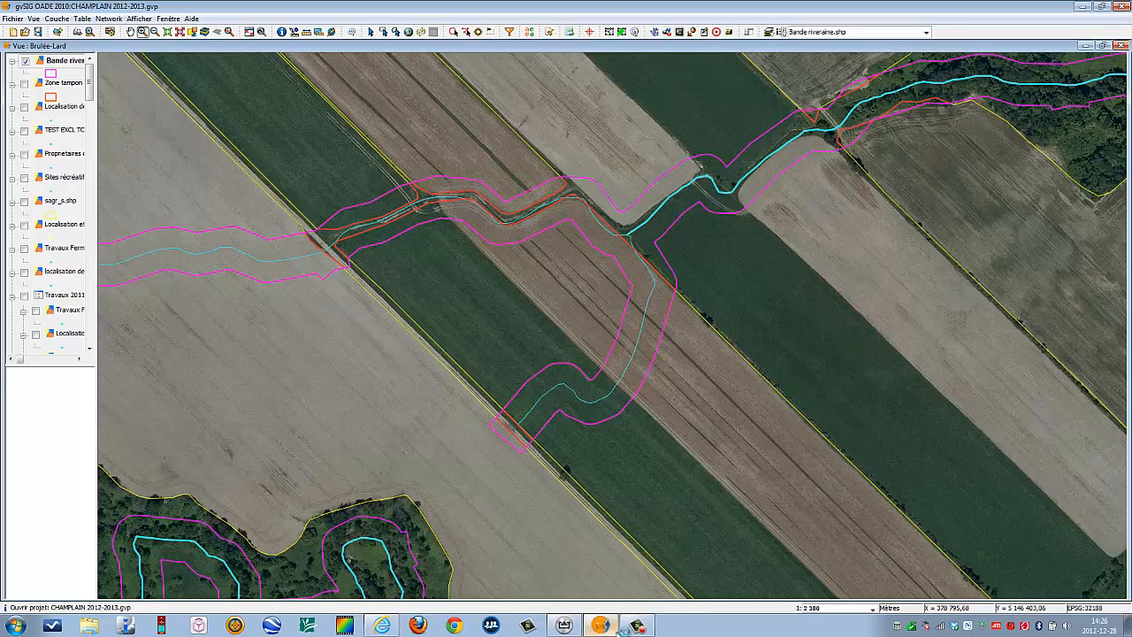
click(566, 625)
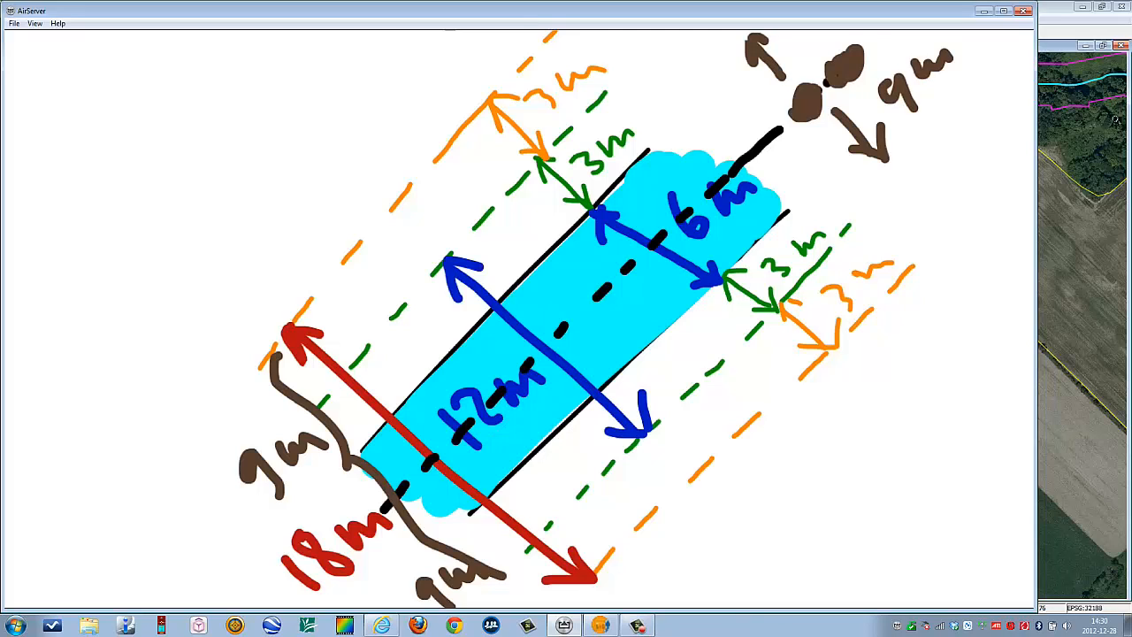
click(983, 12)
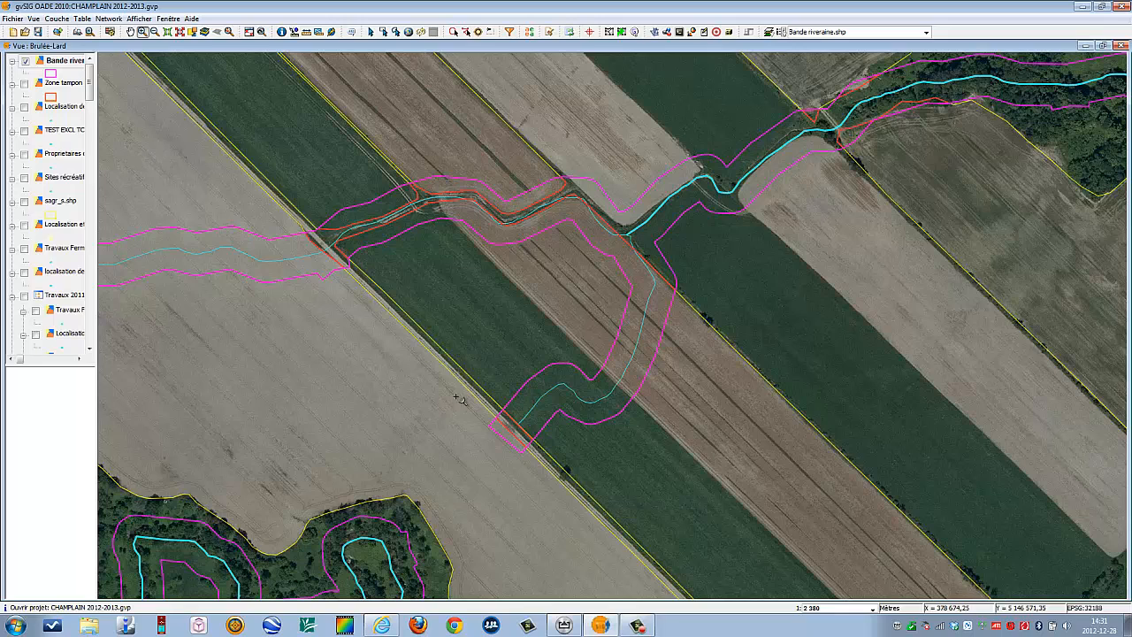
mouse_move(601, 626)
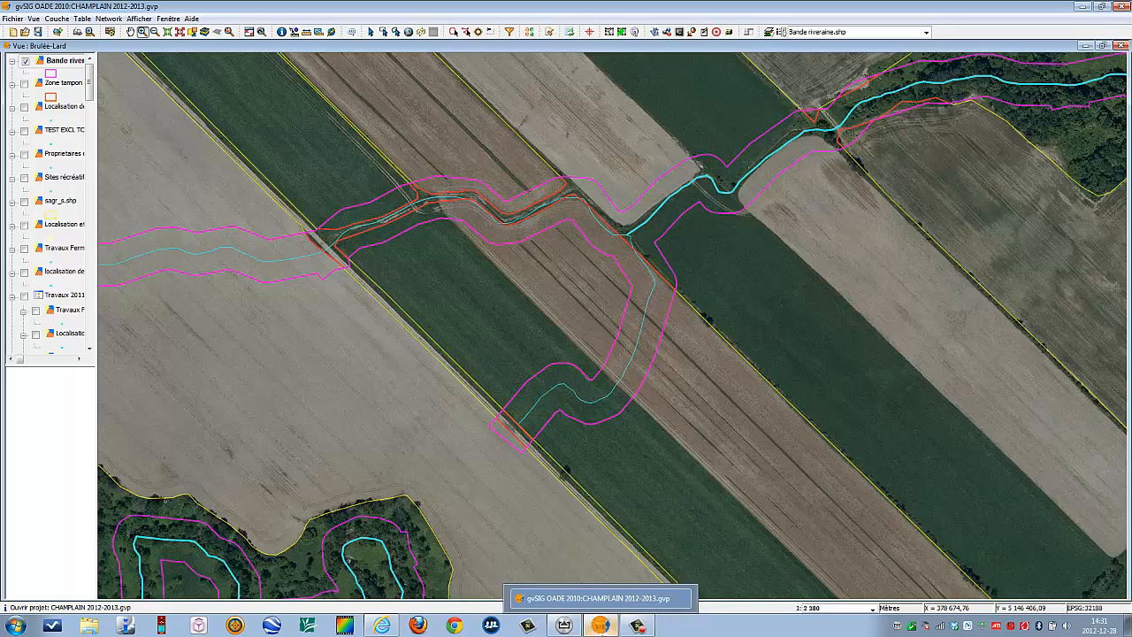
click(604, 626)
click(603, 626)
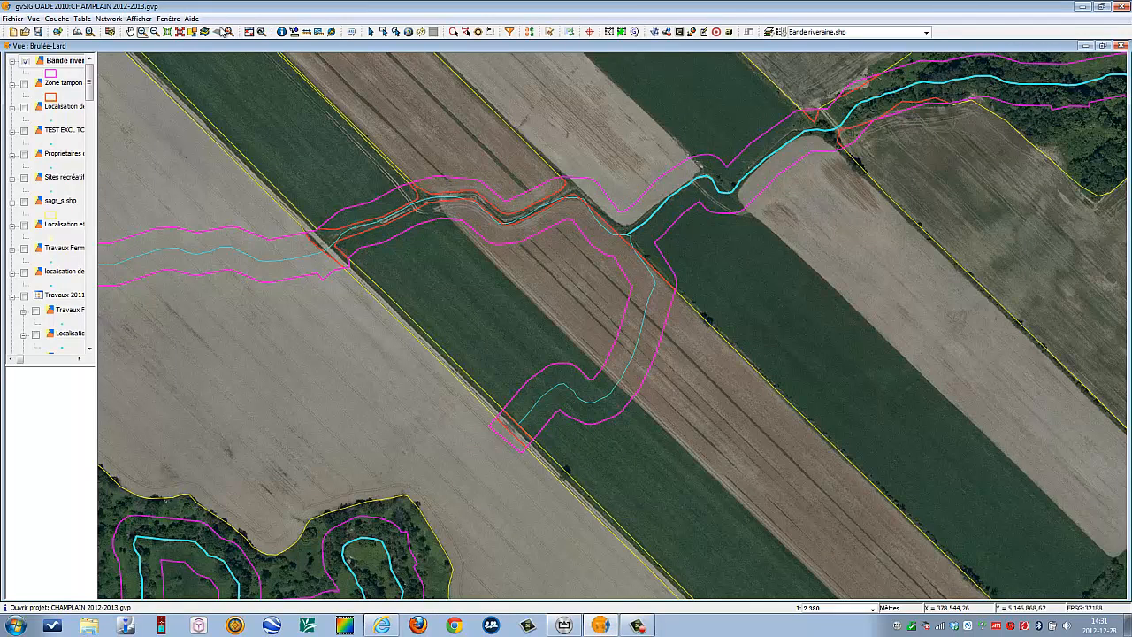
Step: Hide the Bande riveraine and Zone a revegetaliser layers on the map and enlarge the layer list
click(180, 34)
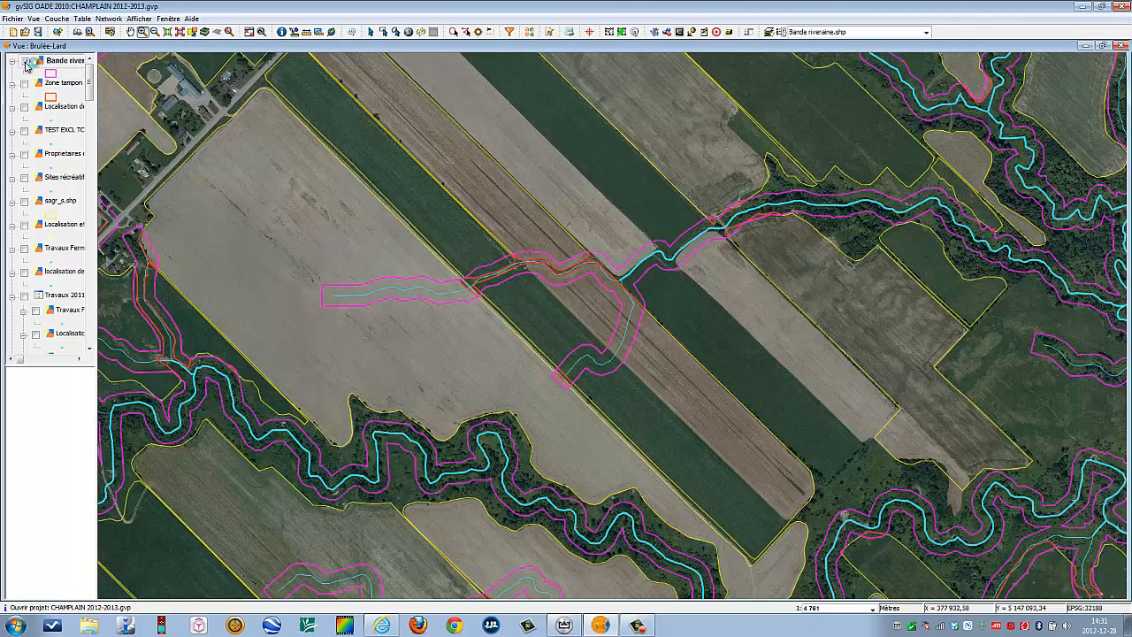
click(25, 61)
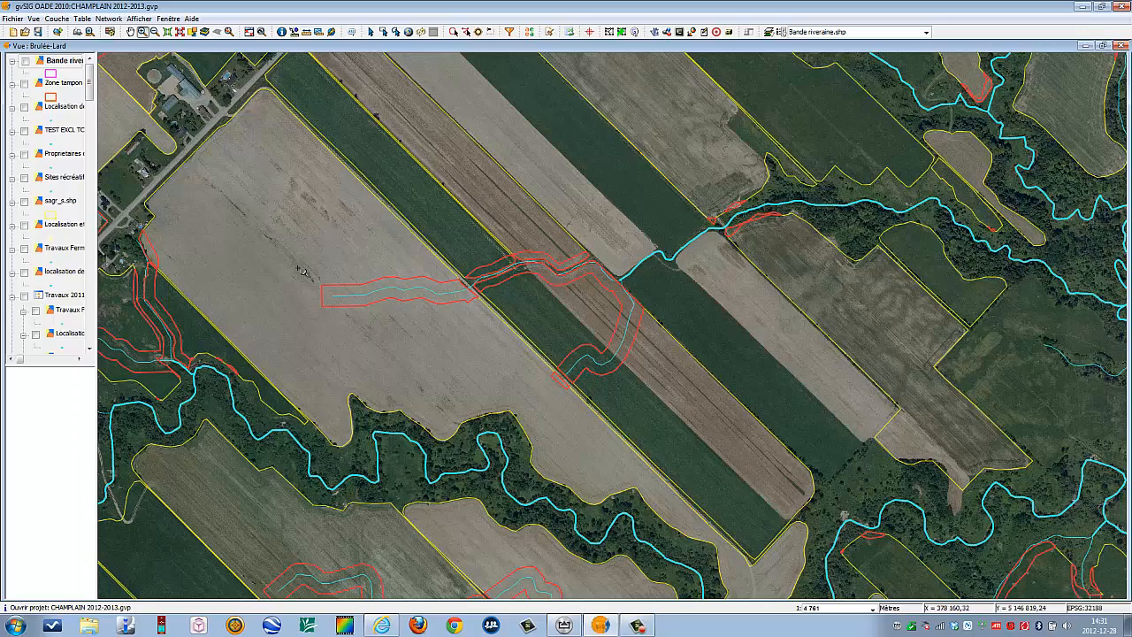
drag(88, 88, 88, 210)
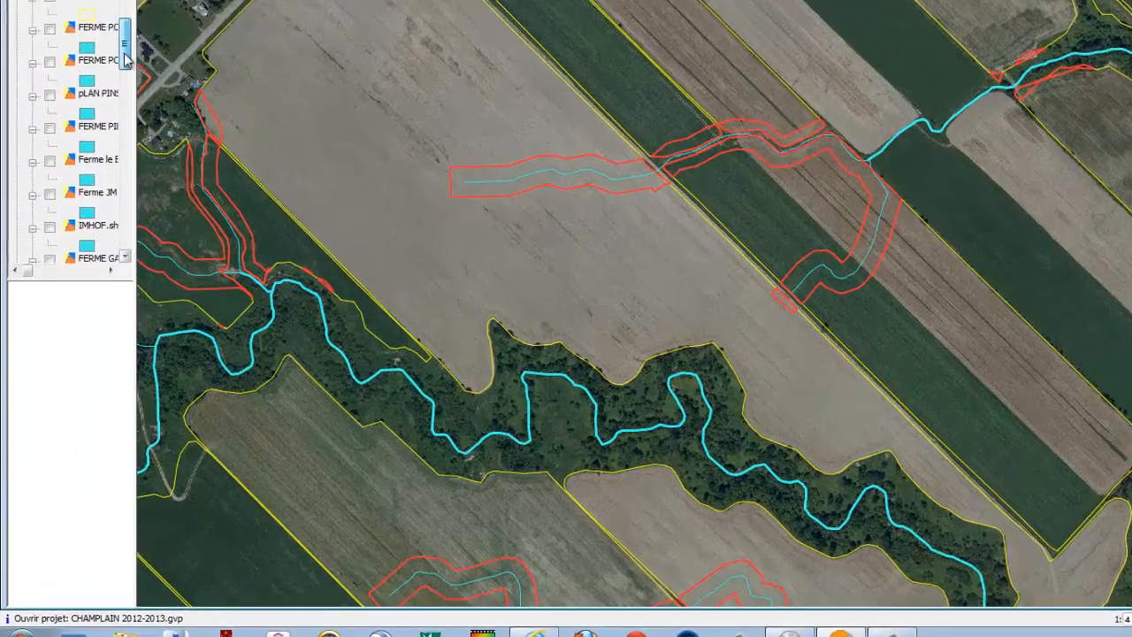
drag(126, 58, 125, 66)
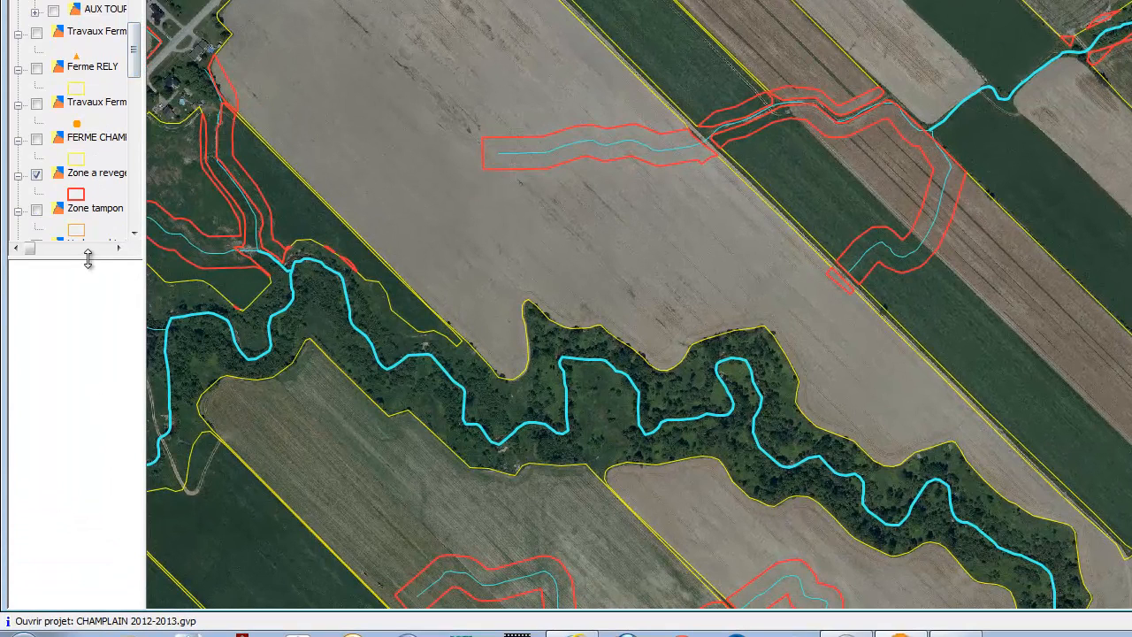
click(90, 251)
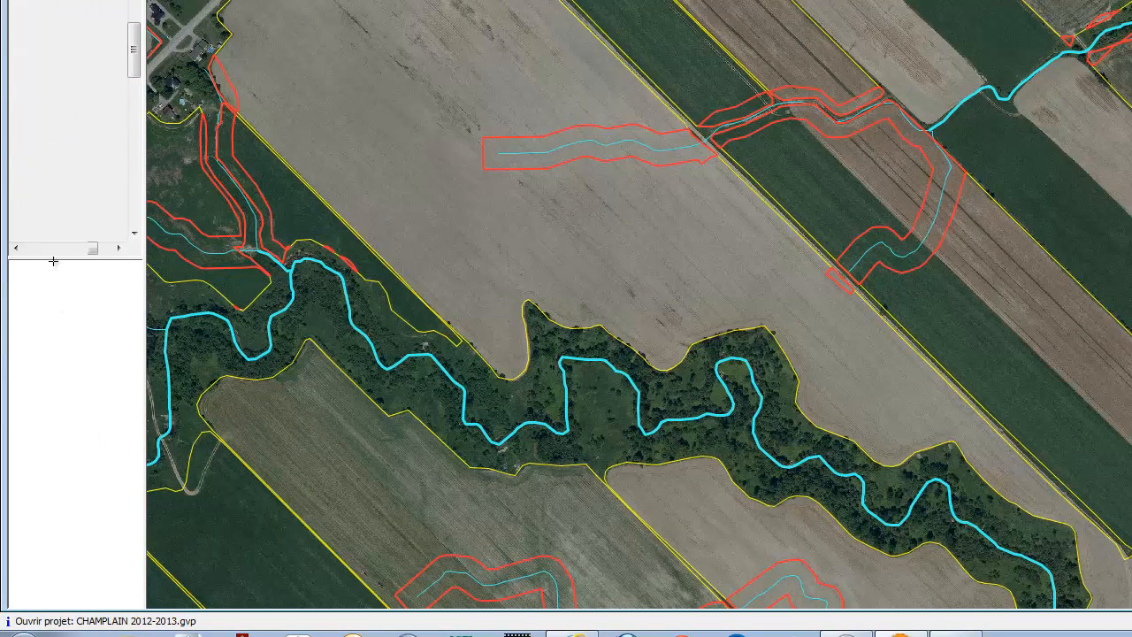
drag(53, 261, 29, 492)
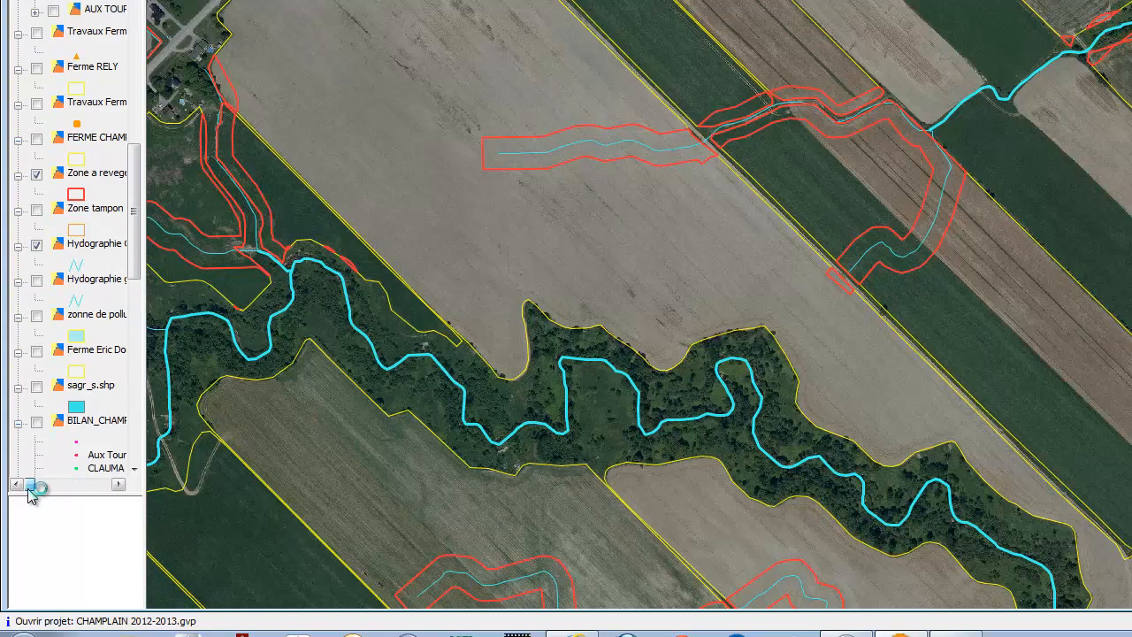
click(38, 175)
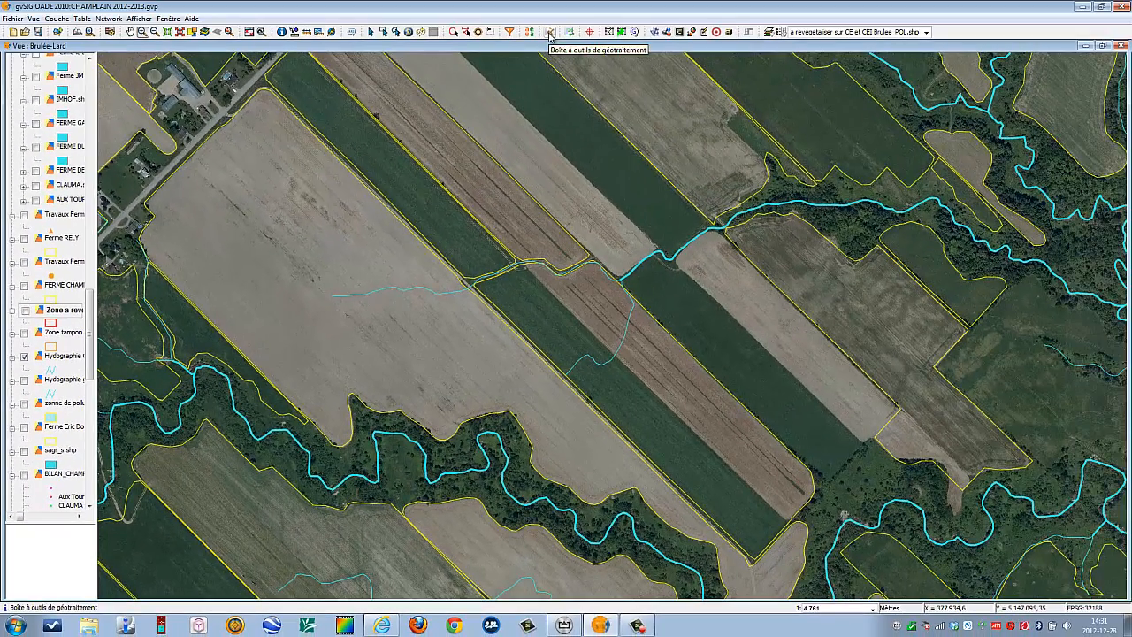
Step: Open the Zone tampon tool from the Proximité analyses of the geoprocessing toolbox
click(549, 32)
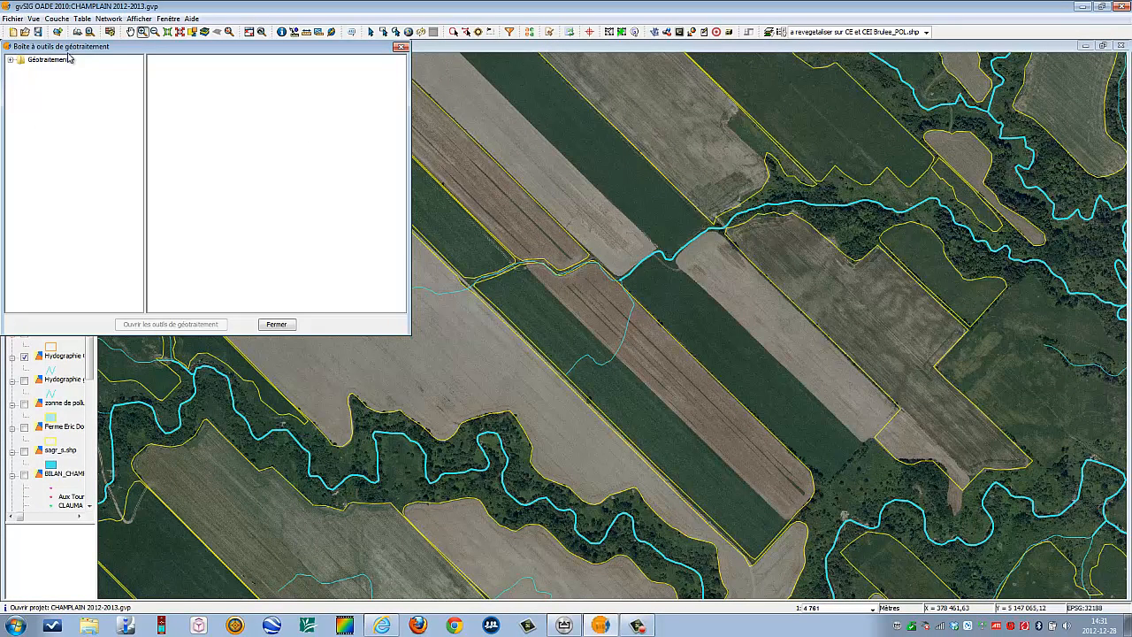
click(10, 59)
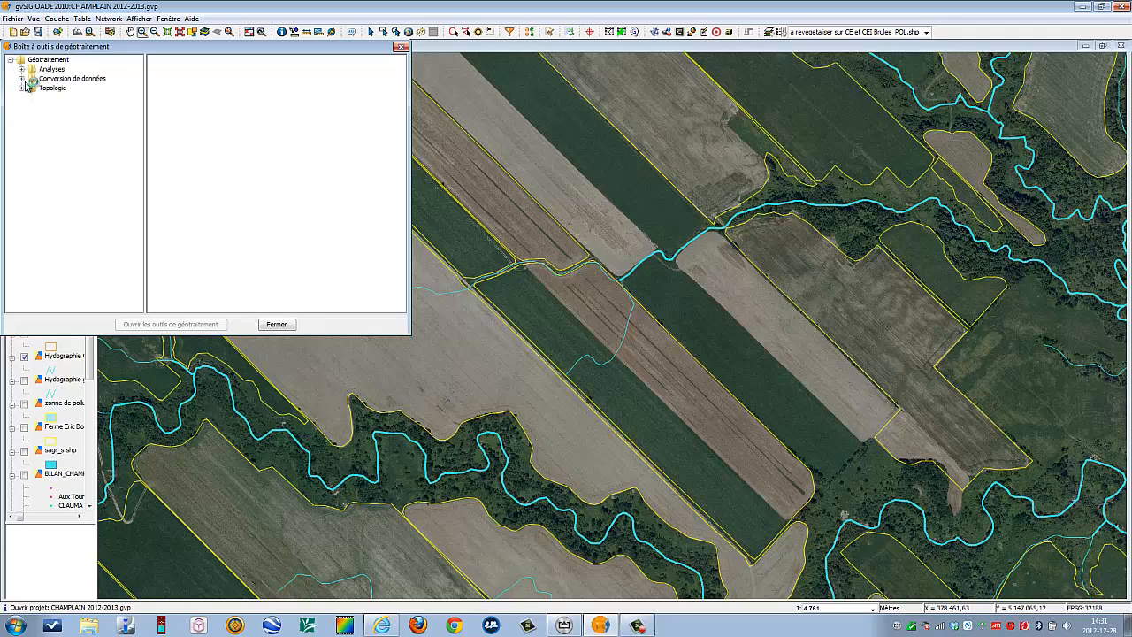
click(21, 69)
click(32, 79)
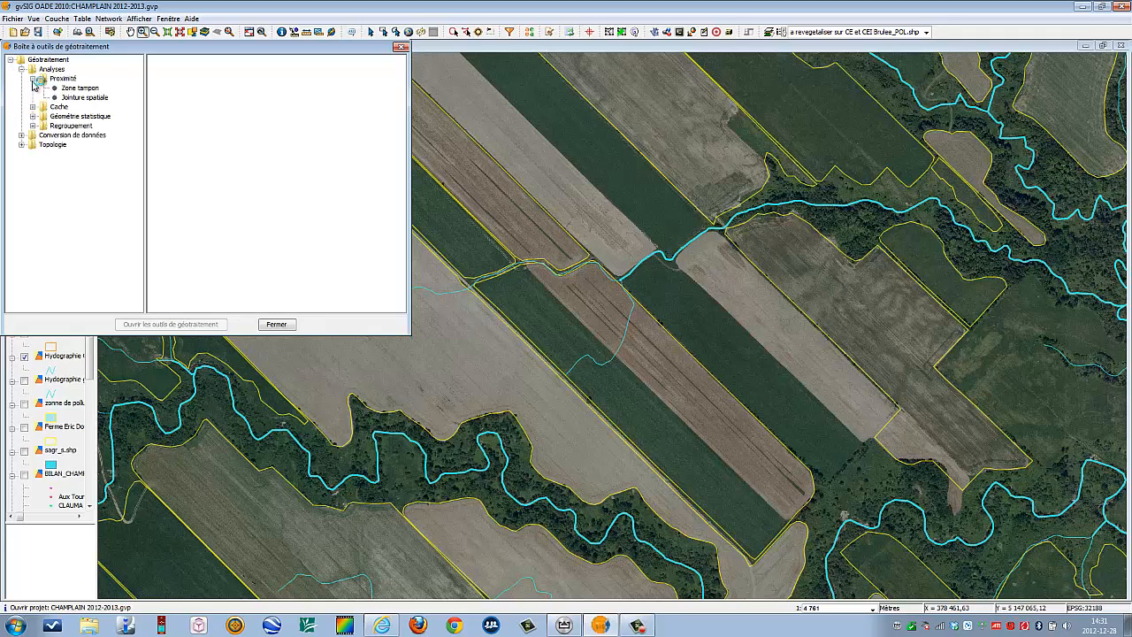
click(93, 88)
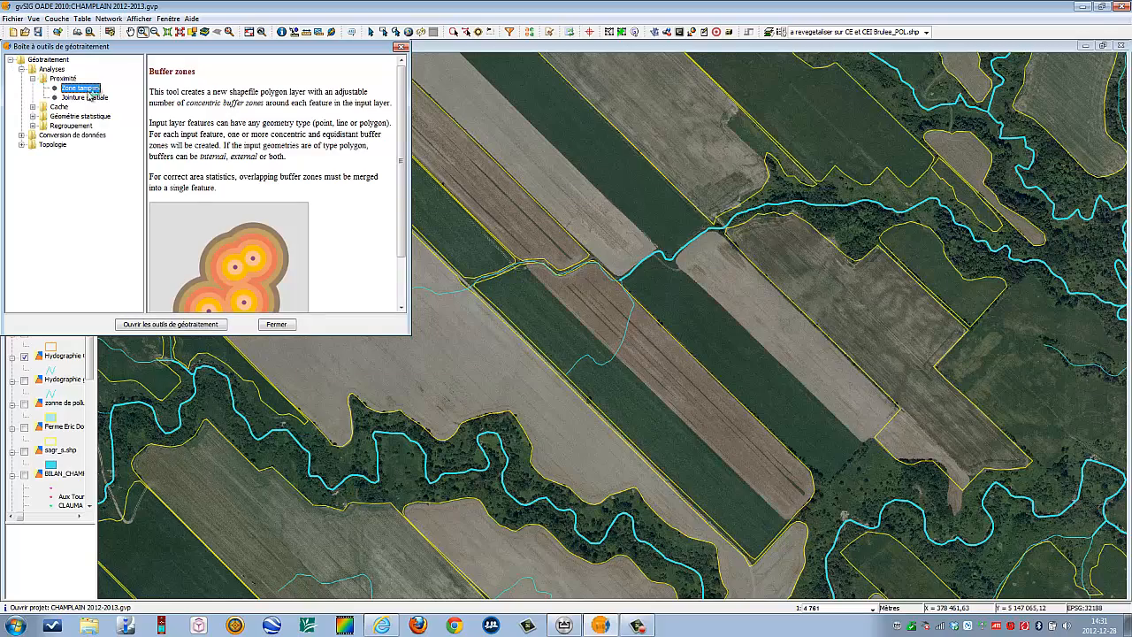
click(184, 324)
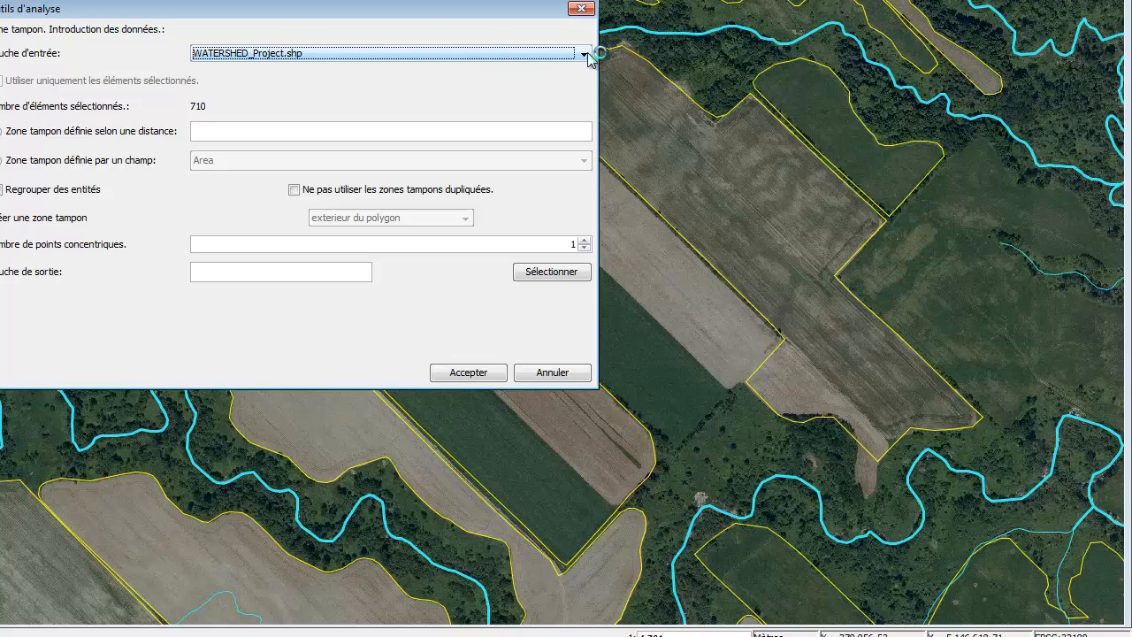
Step: Choose the Riviere du Brule layer as the input layer for the buffer zone
click(585, 55)
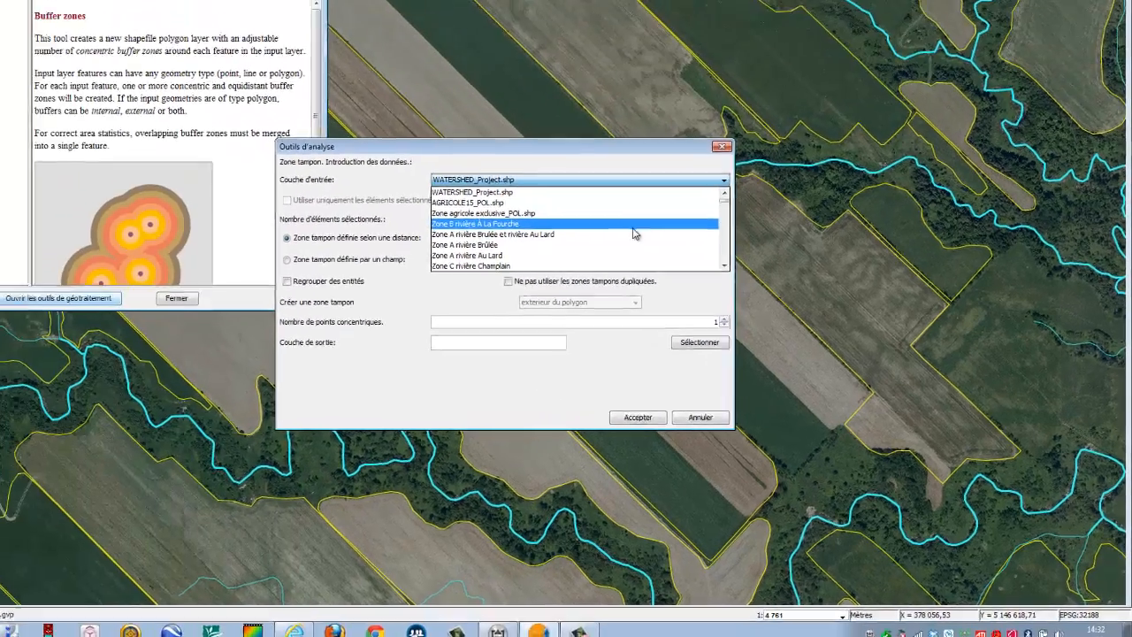
scroll(463, 114, down, 1)
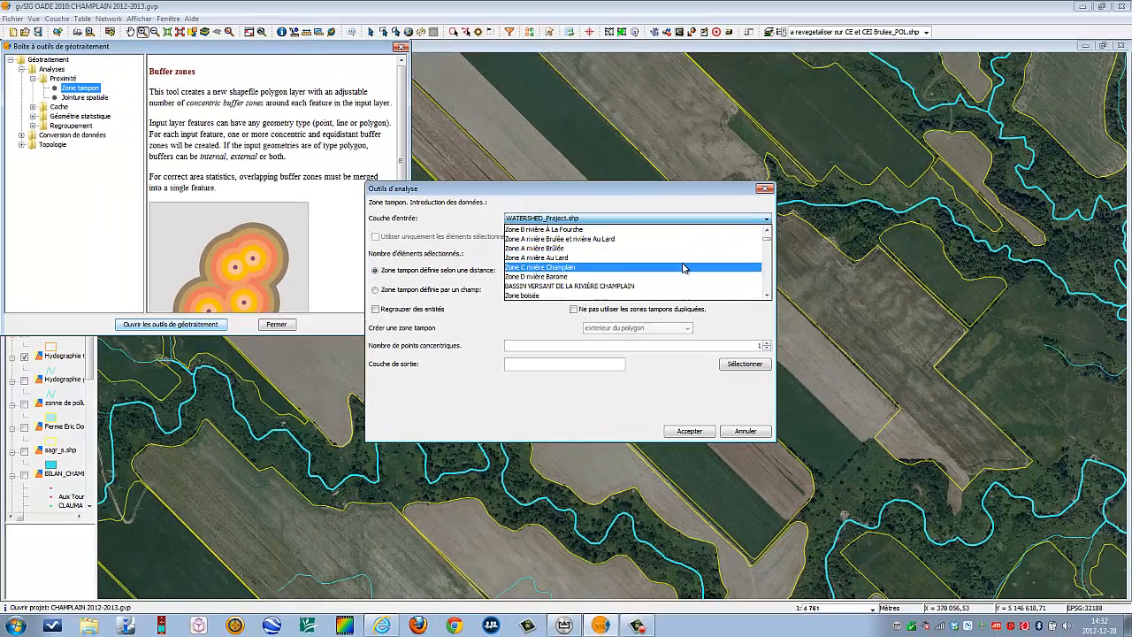
scroll(682, 267, down, 2)
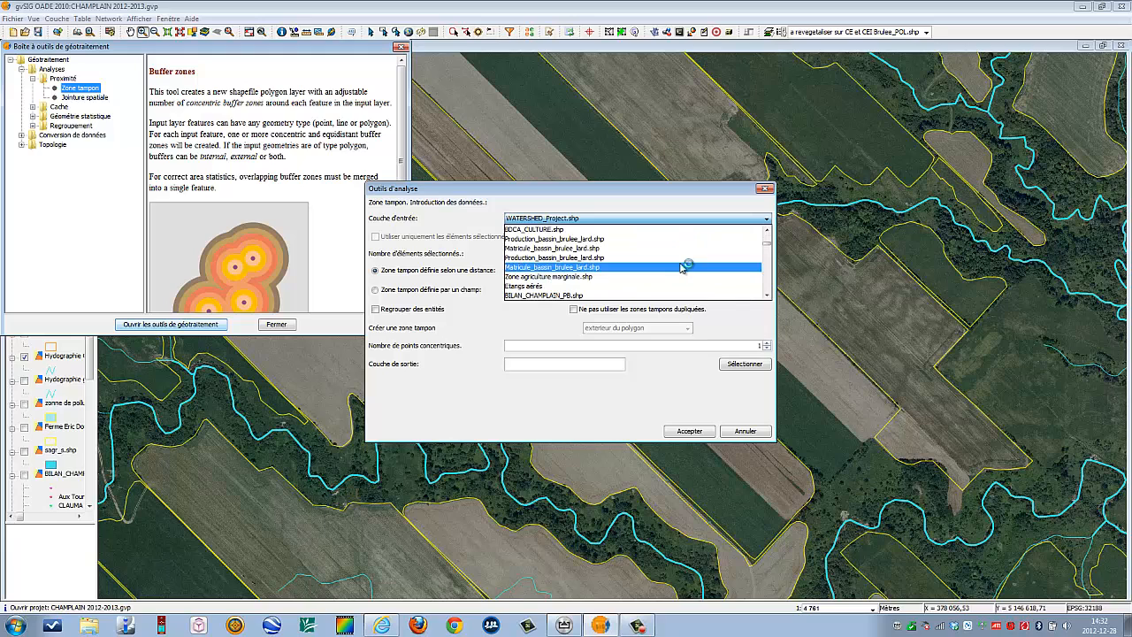
scroll(681, 267, down, 3)
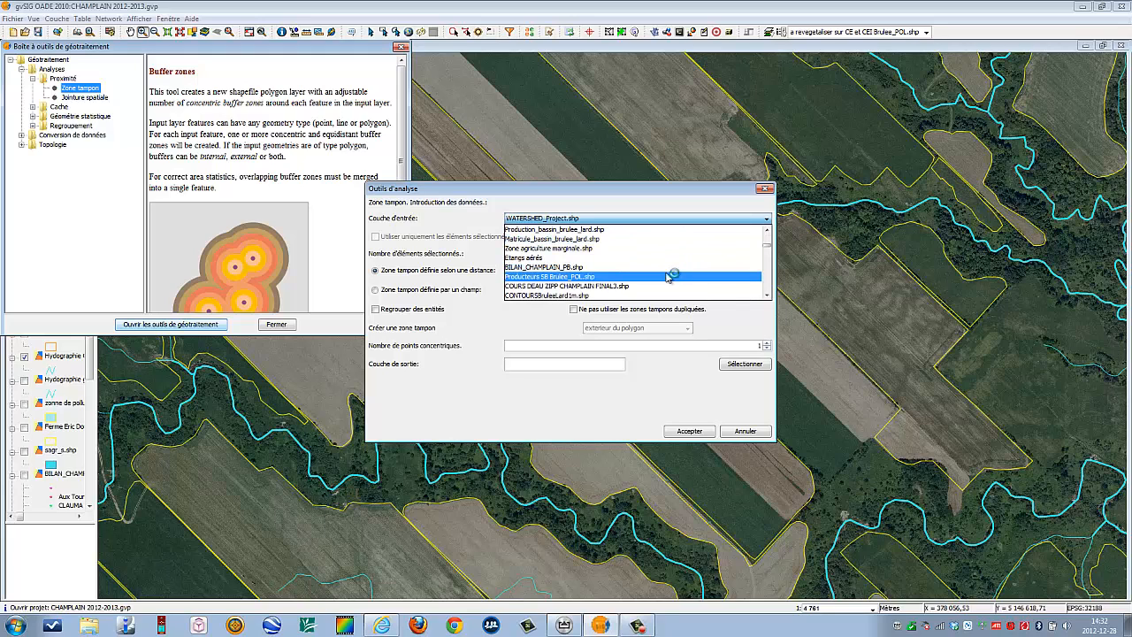
scroll(670, 265, down, 3)
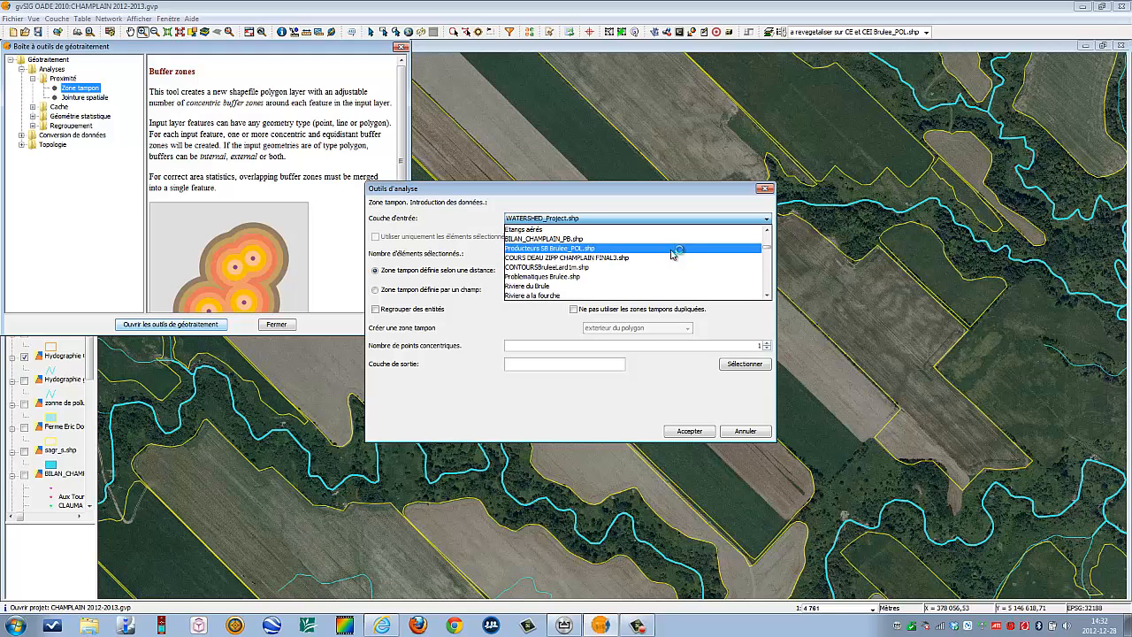
click(595, 290)
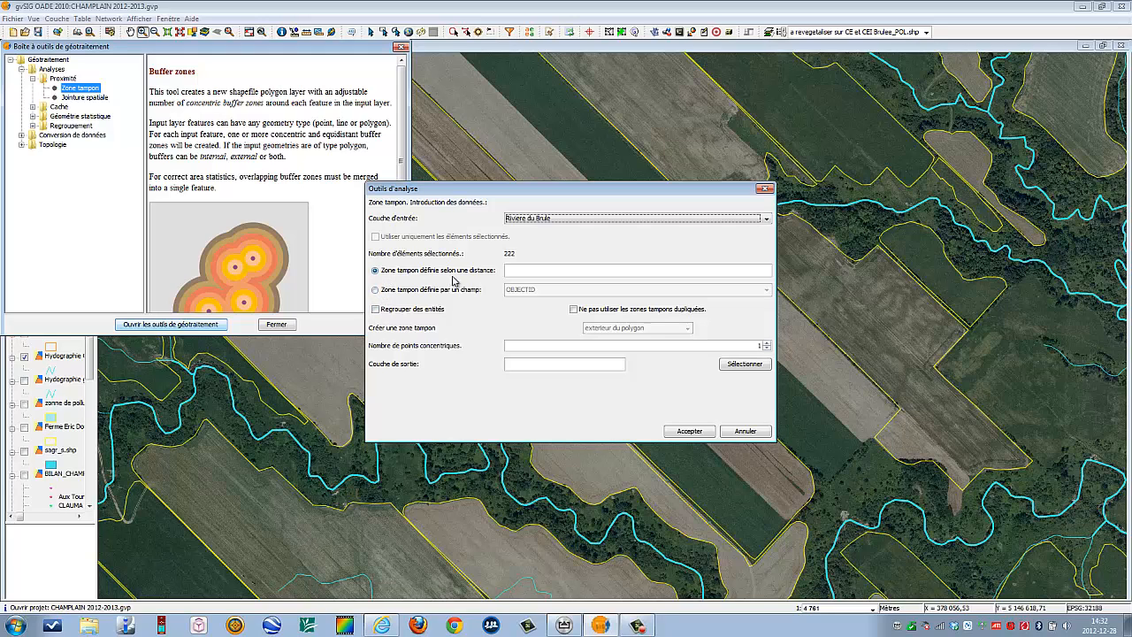
Step: Set the buffer distance to 9 m, checking it against the AirServer sketch, and enable merging entities and excluding duplicated buffer zones
click(521, 270)
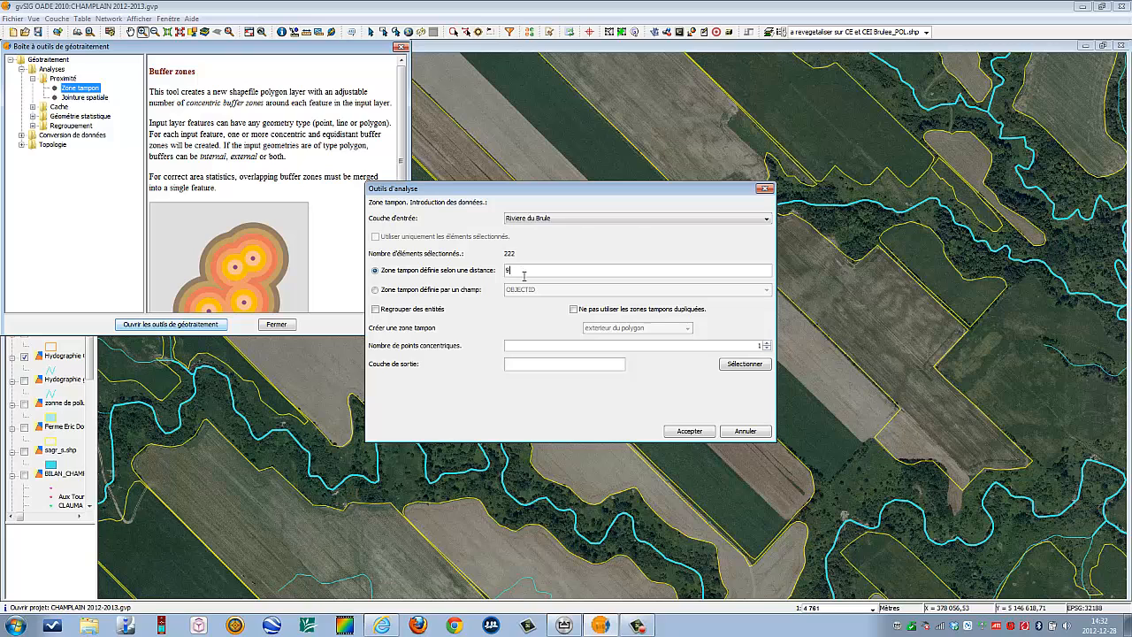
click(575, 629)
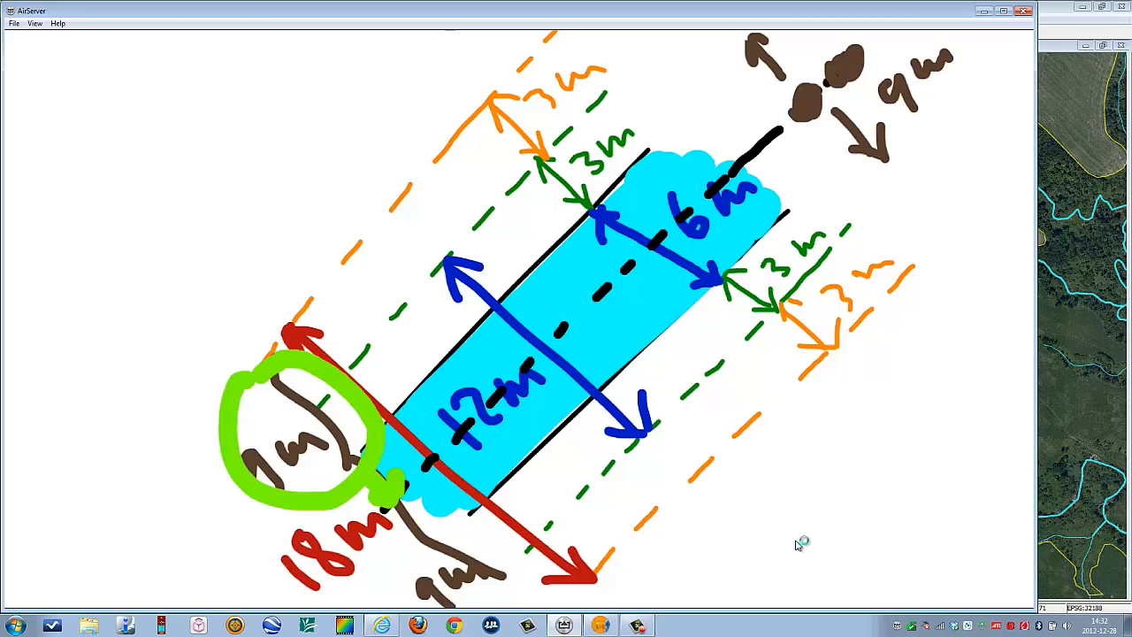
click(984, 11)
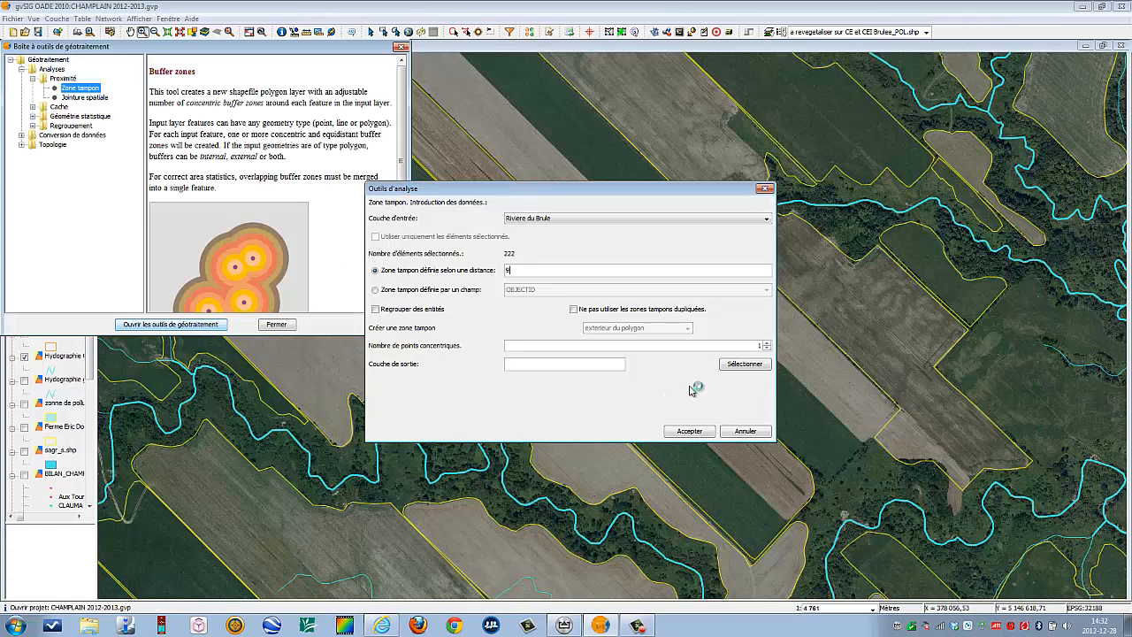
click(381, 314)
click(574, 310)
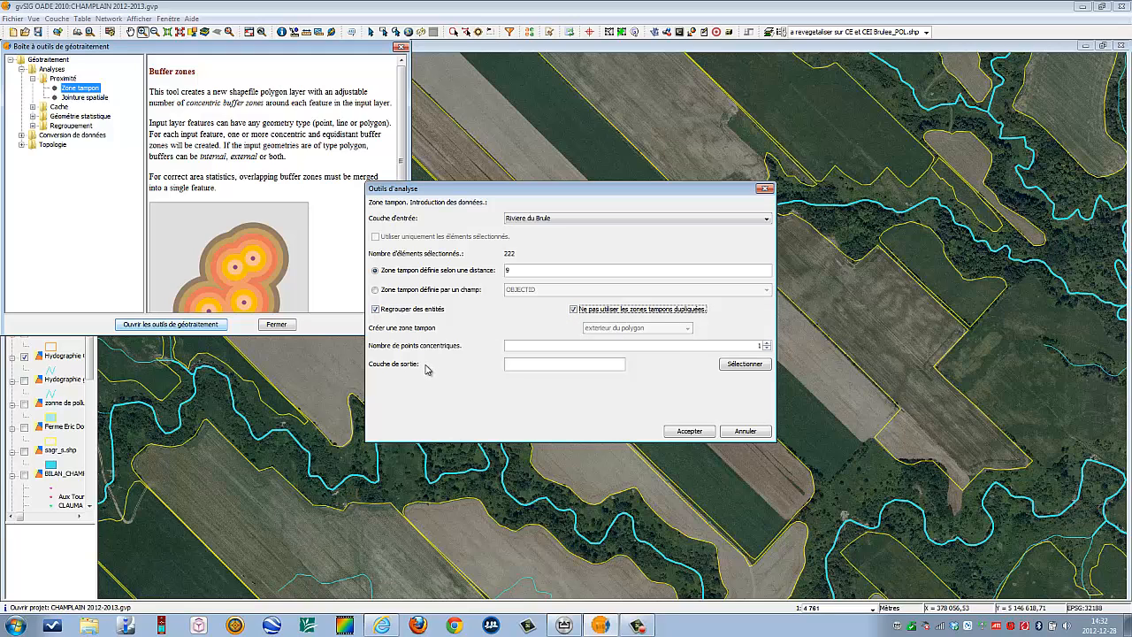
Step: Set the output layer to the shapefile "Bandes riveraines 9m" in the "Bandes riveraines a corriger" folder under MICRO-PROJETS 2012, GÉOMATIQUE POUR LES NULS
click(724, 373)
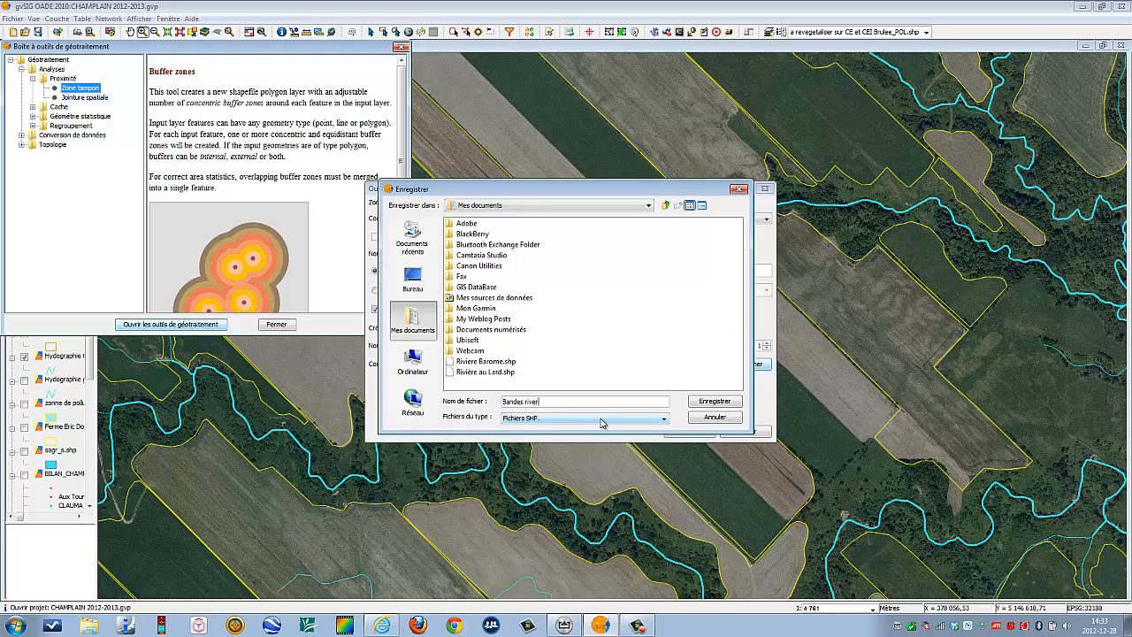
text(es 9m)
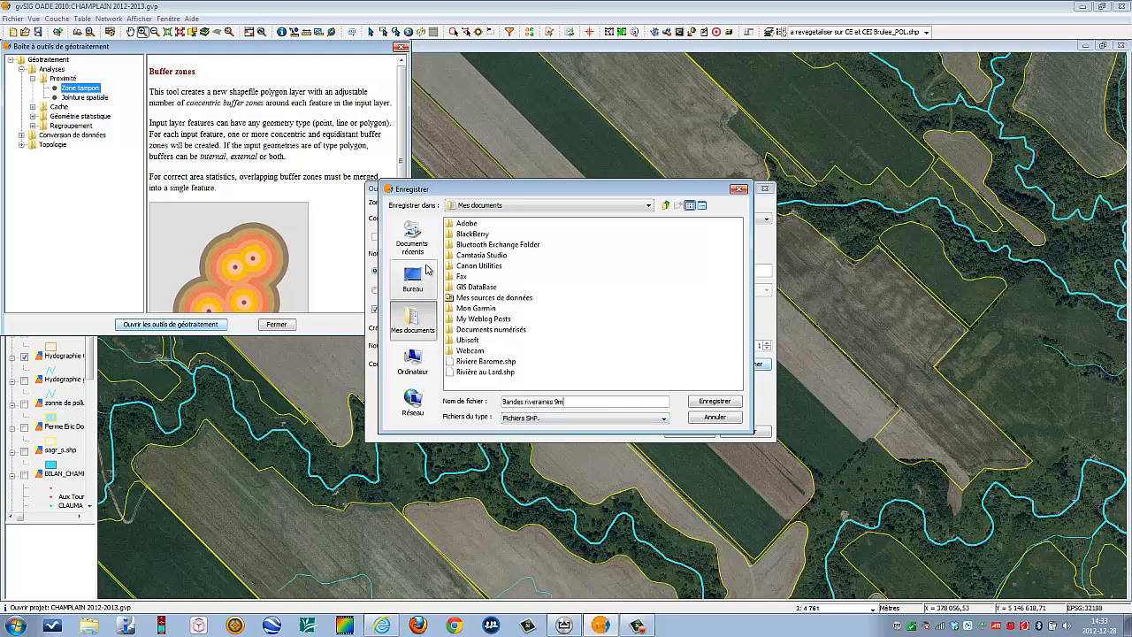
click(412, 361)
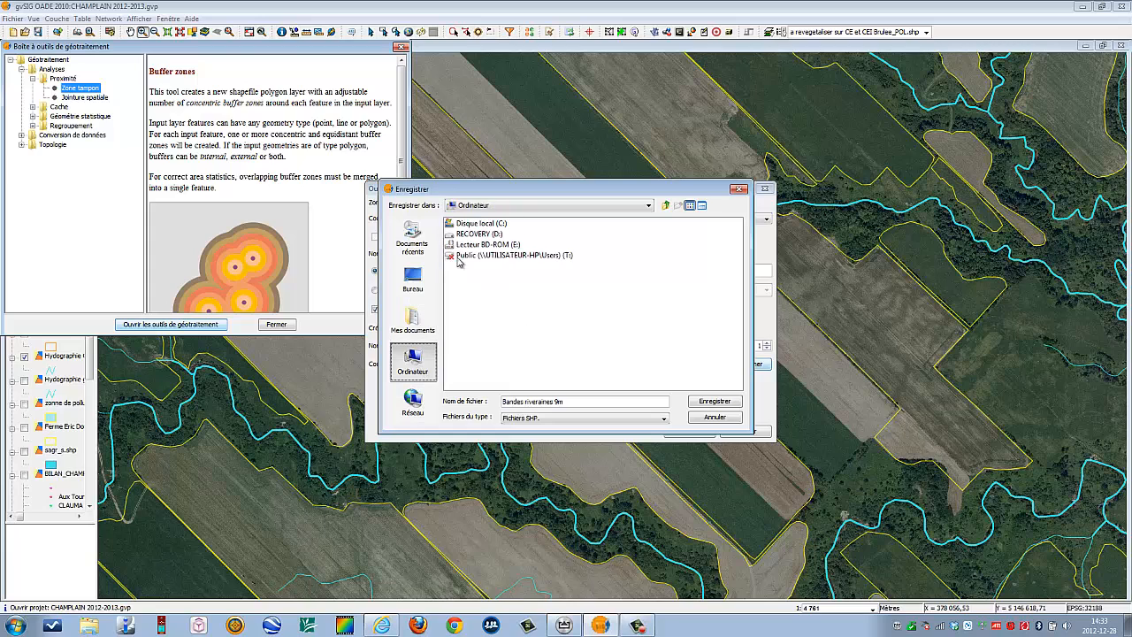
click(477, 224)
double_click(477, 225)
double_click(473, 245)
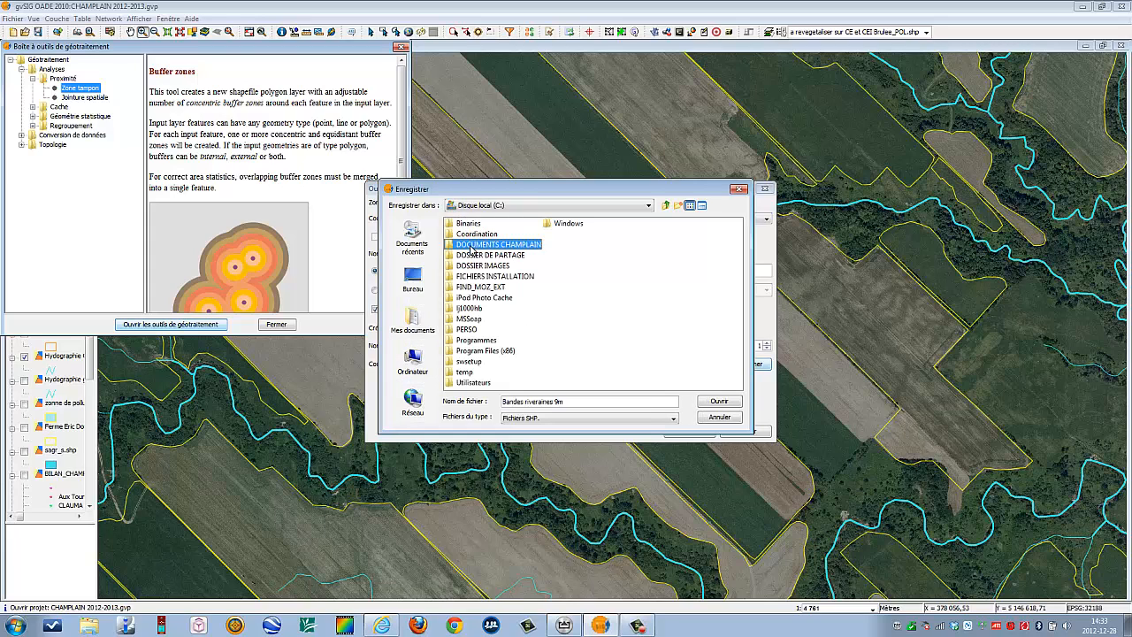
click(466, 309)
double_click(466, 311)
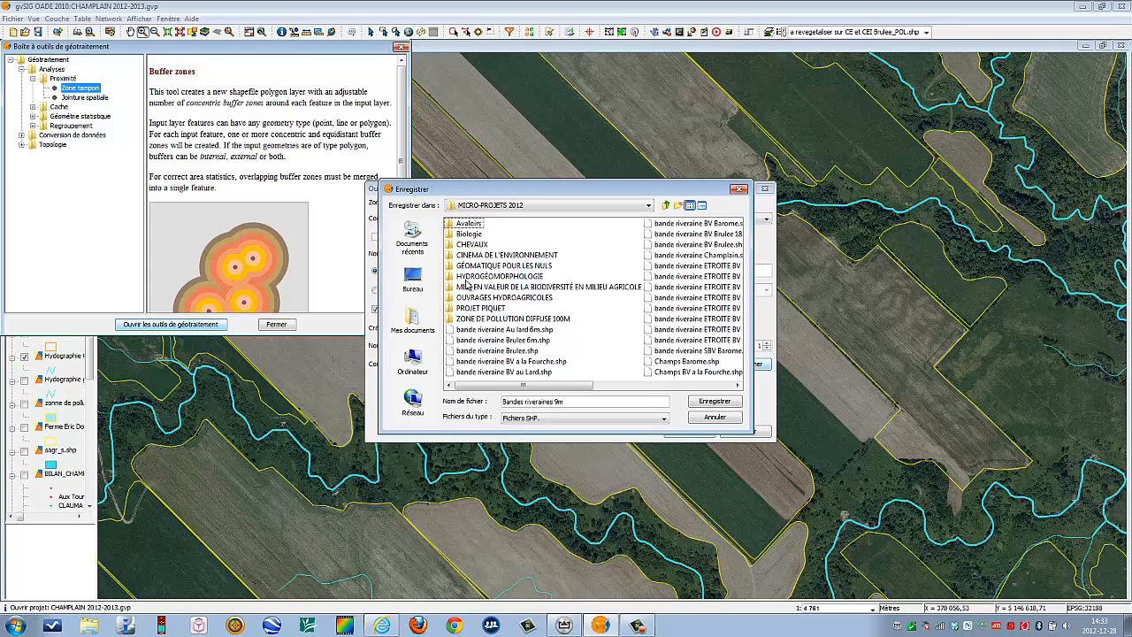
double_click(474, 267)
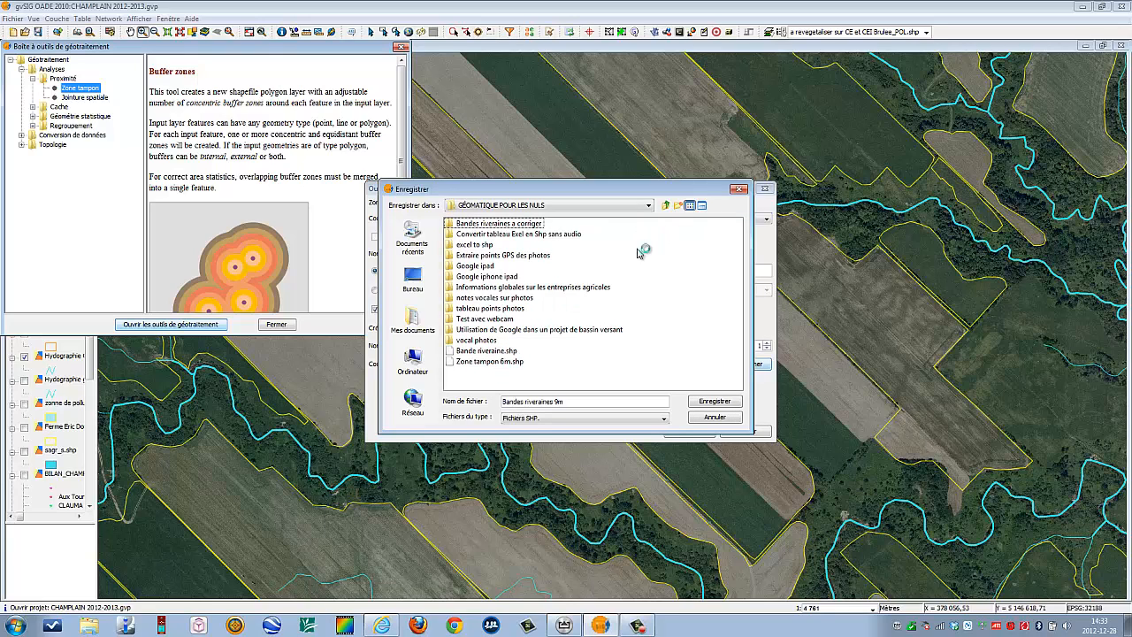
double_click(460, 224)
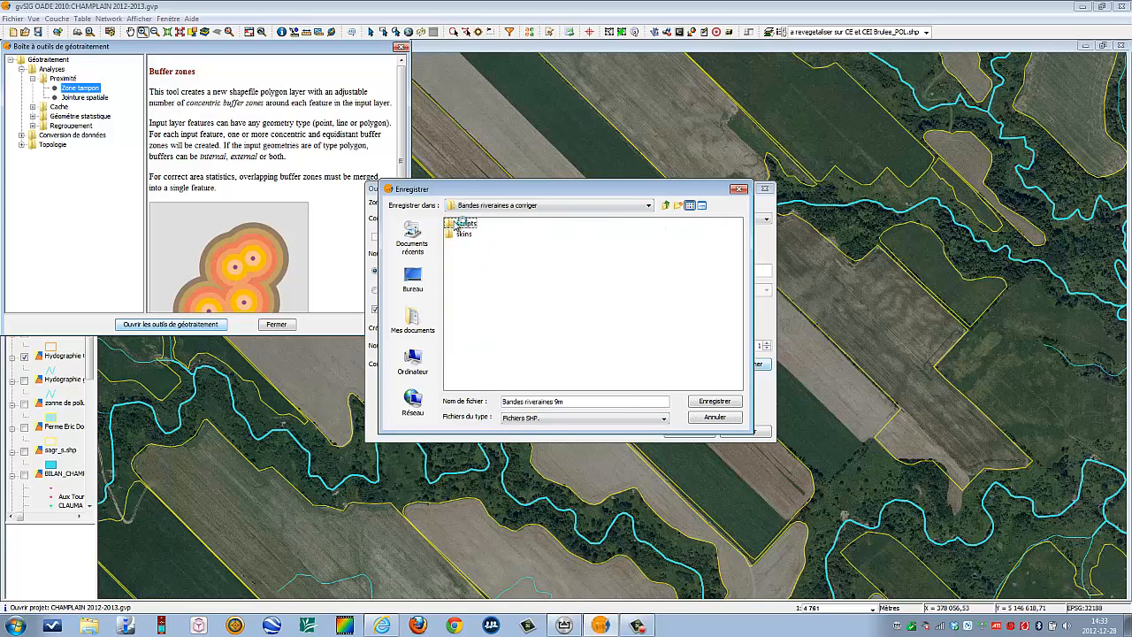
click(715, 401)
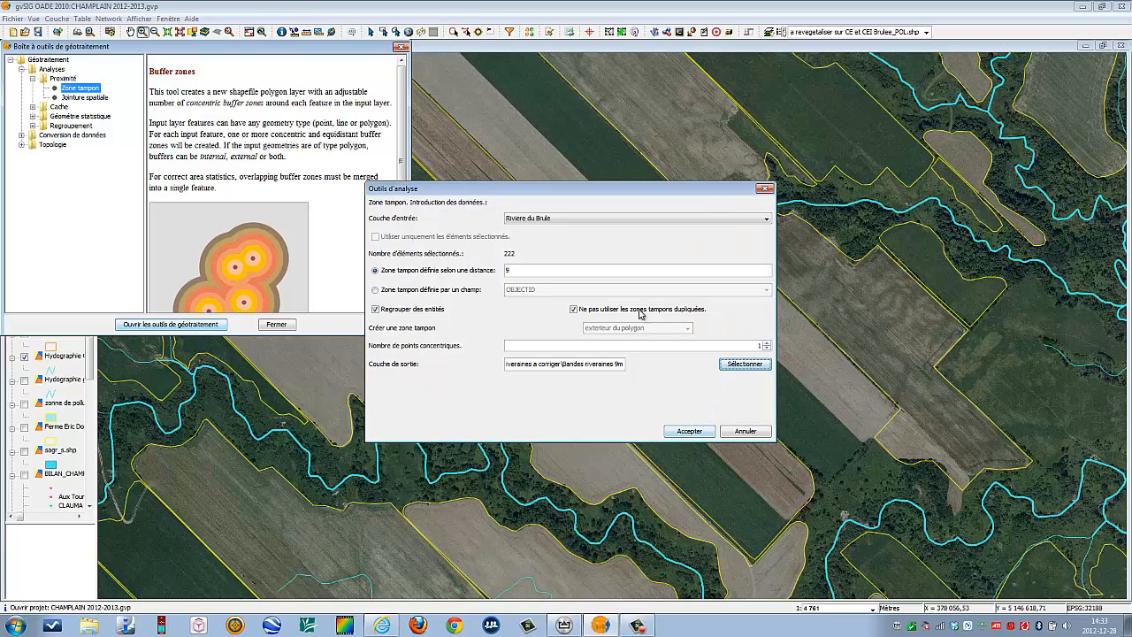
Step: Generate the 9 m buffer zone layer with the configured settings and close the geoprocessing toolbox
click(696, 435)
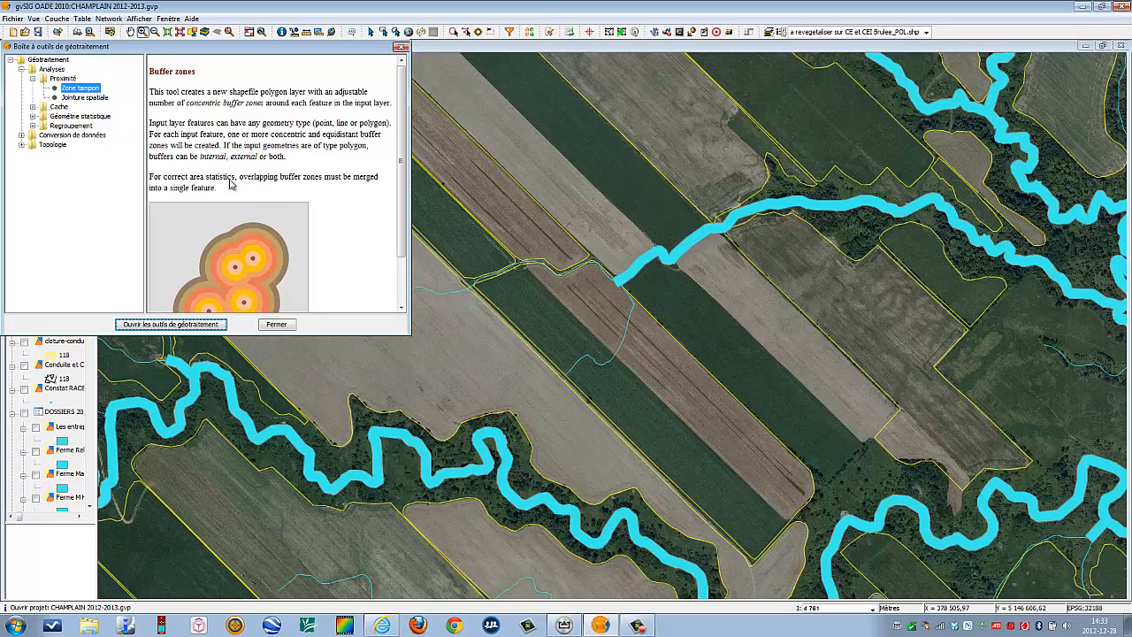
click(269, 324)
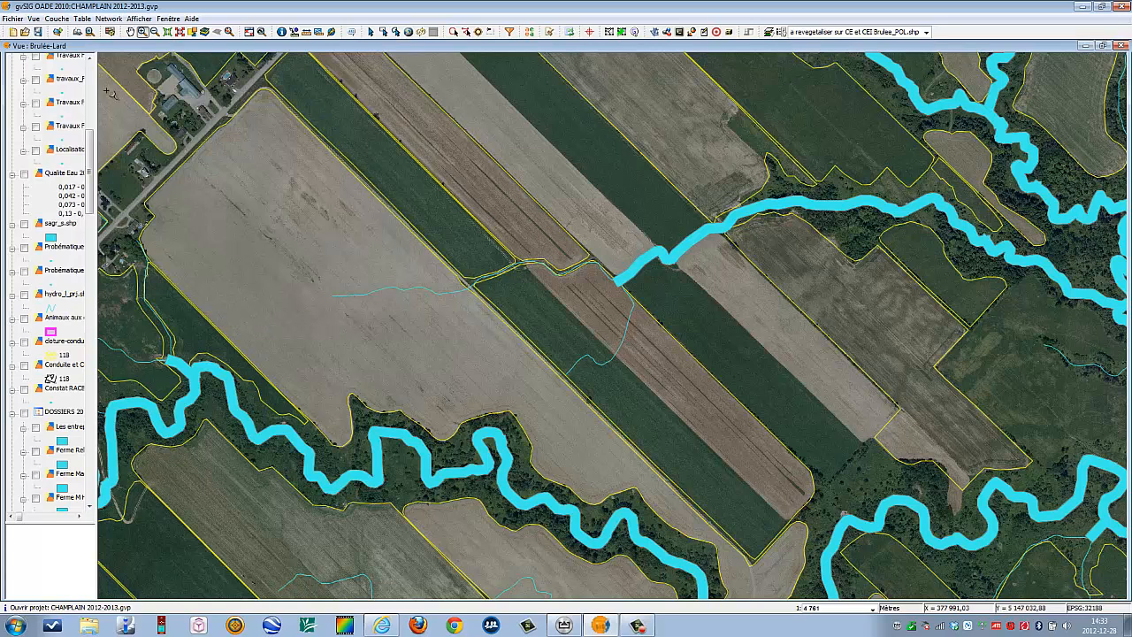
Step: Open the symbol selection from the appearance properties of the "Bandes riveraines 9m.shp" layer
drag(92, 159, 92, 89)
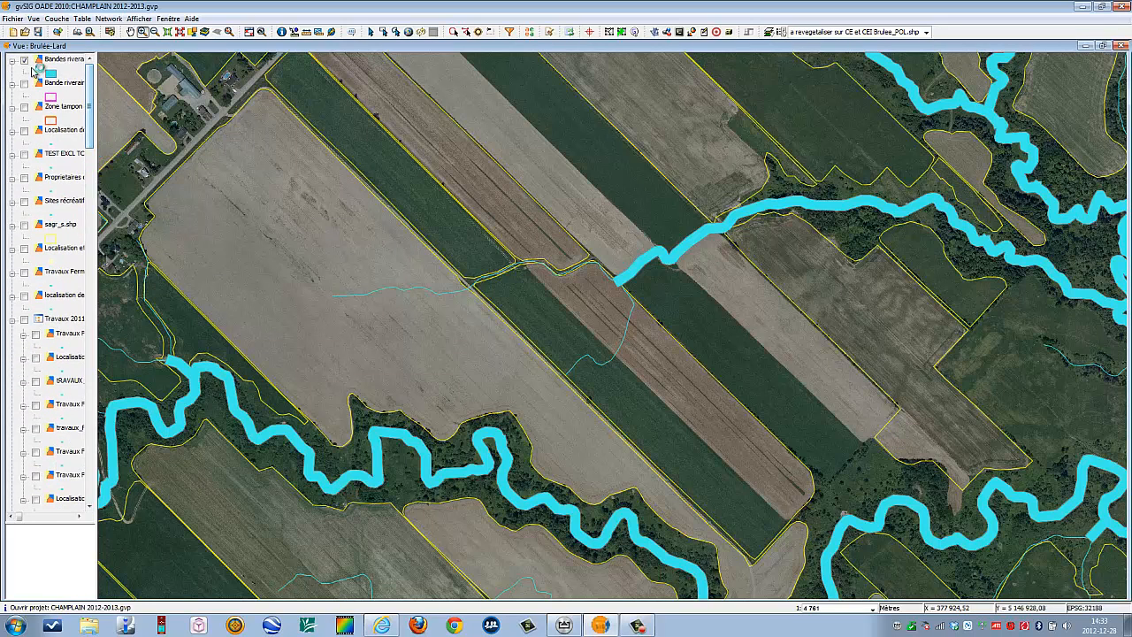
click(60, 62)
right_click(59, 64)
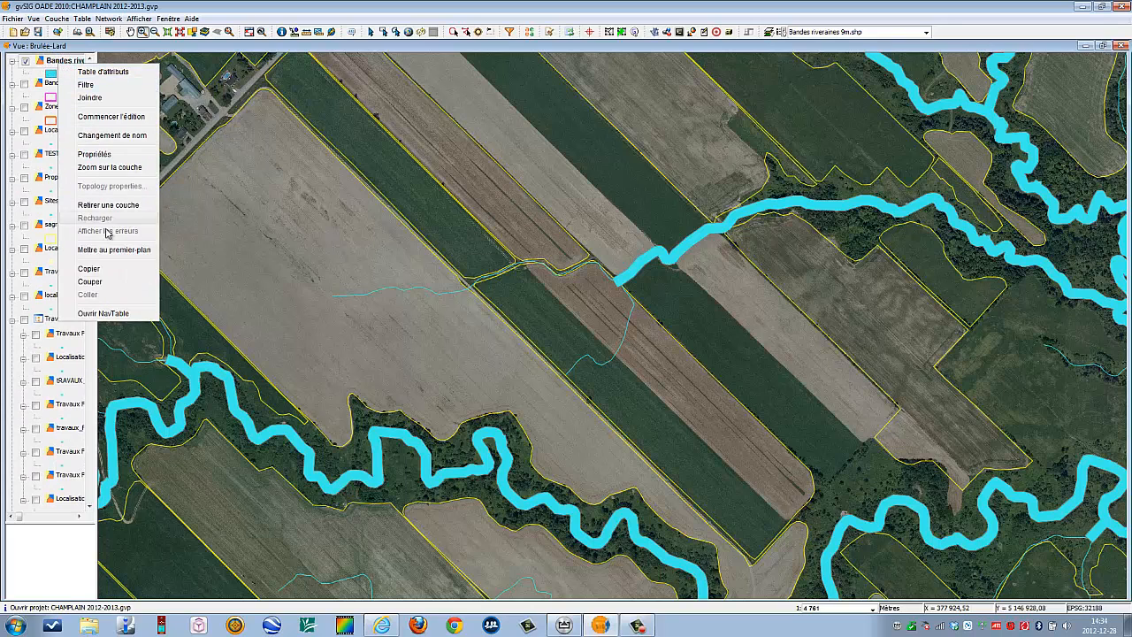
click(108, 154)
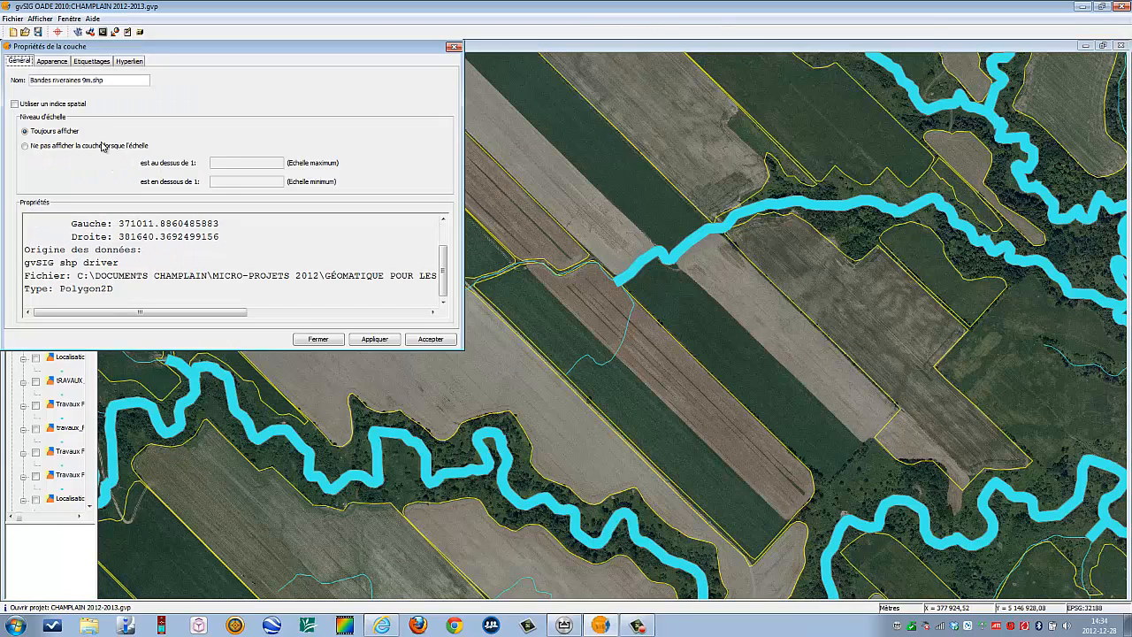
click(52, 61)
click(247, 149)
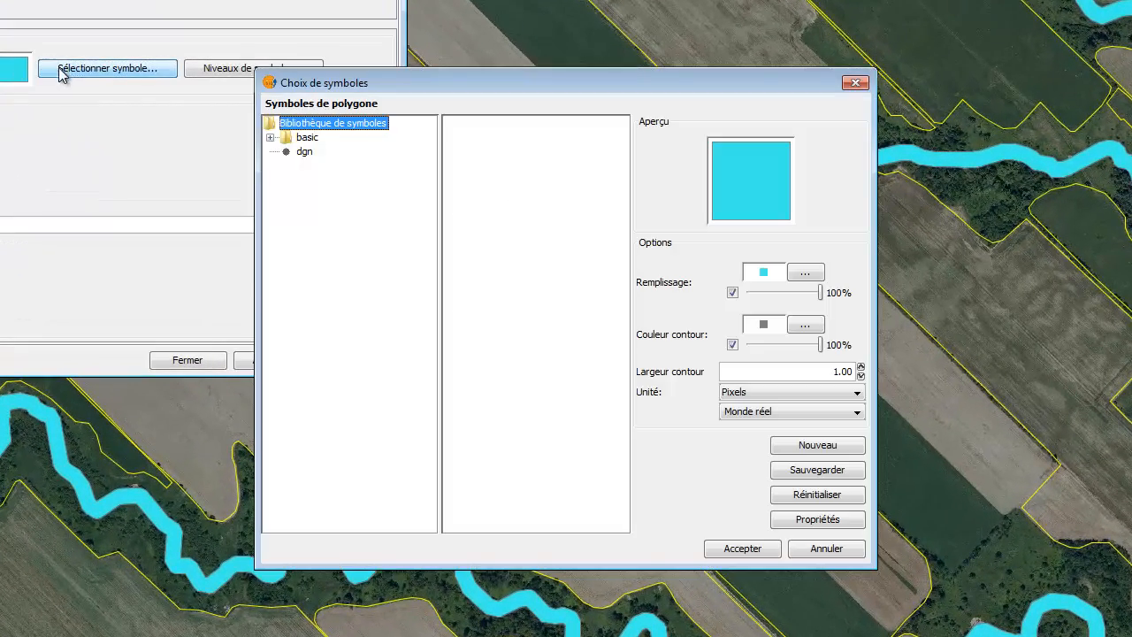
Step: Set the polygon symbol's fill colour to green and its outline width to 3 pixels
click(805, 273)
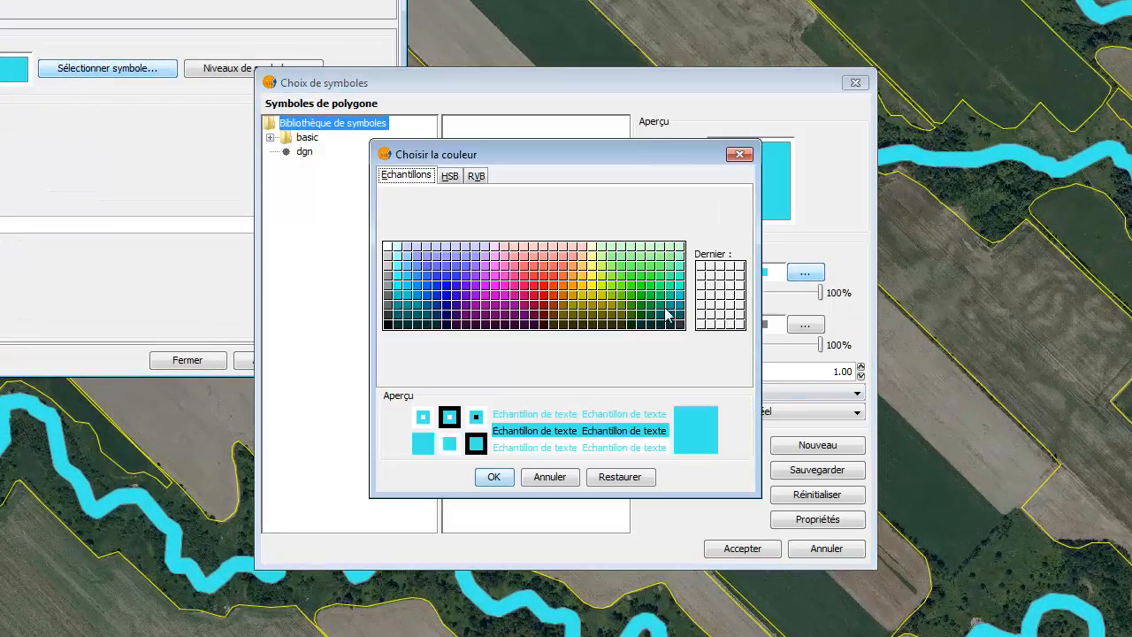
click(642, 299)
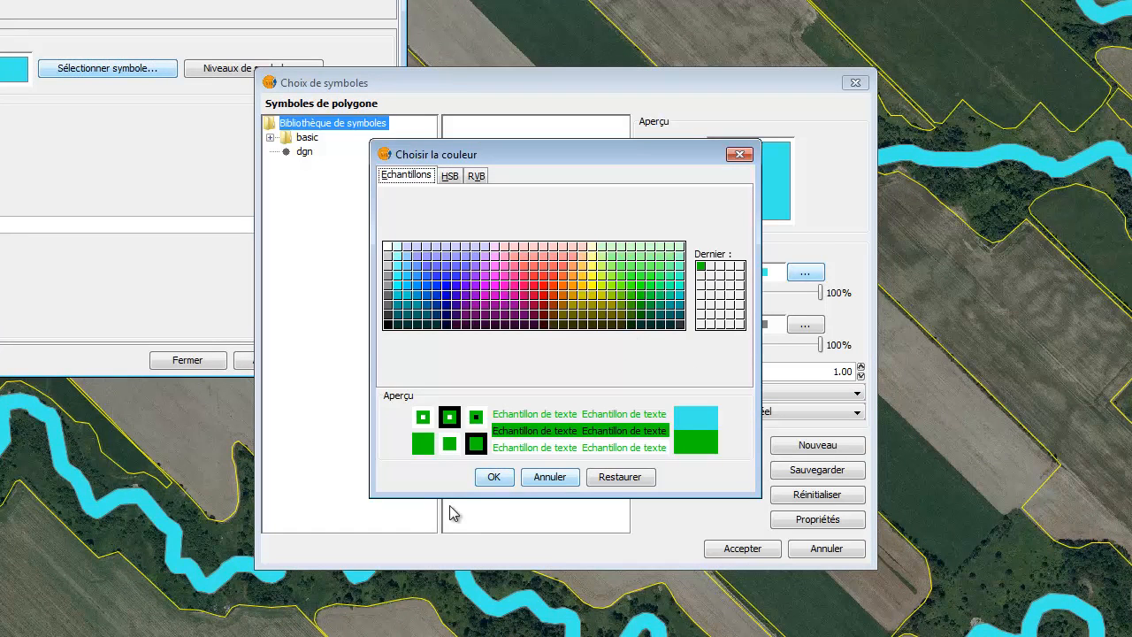
click(495, 479)
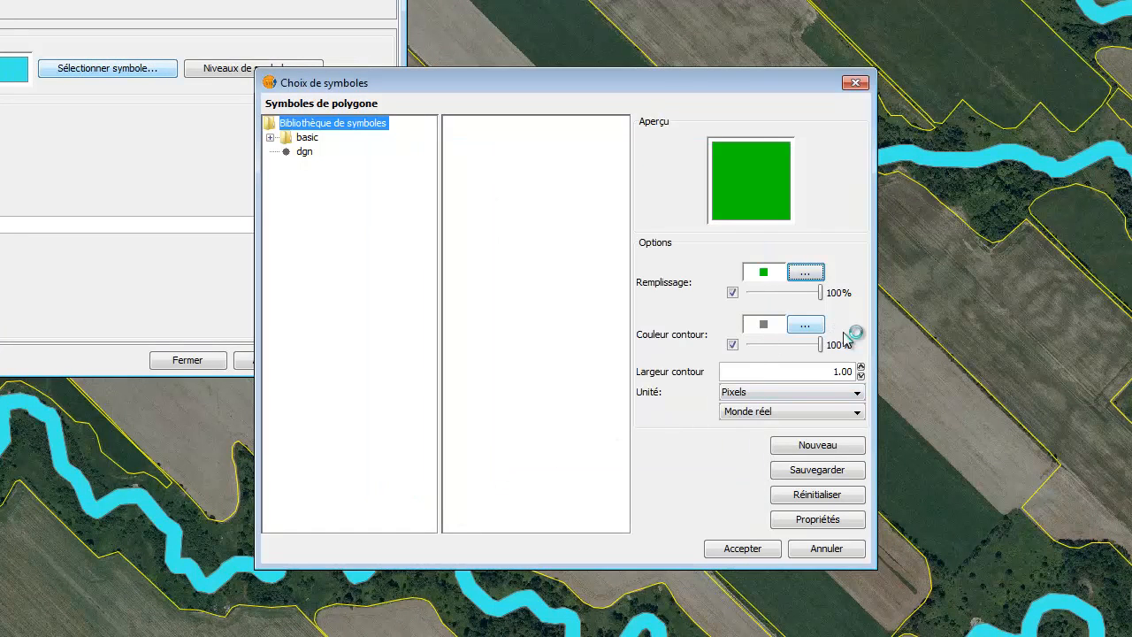
click(862, 367)
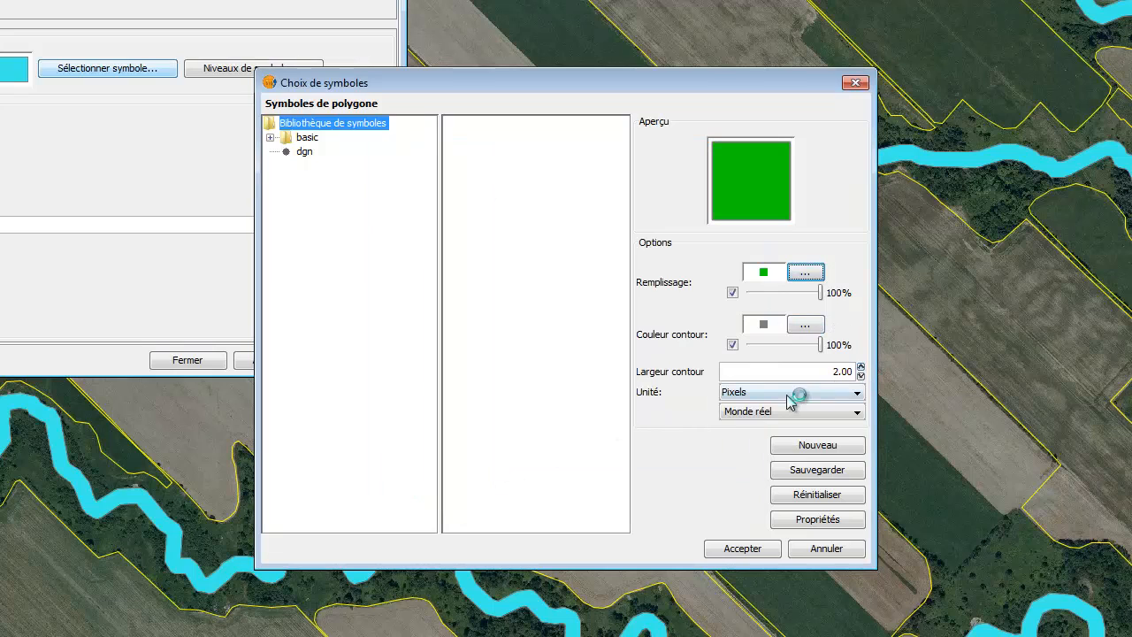
click(862, 367)
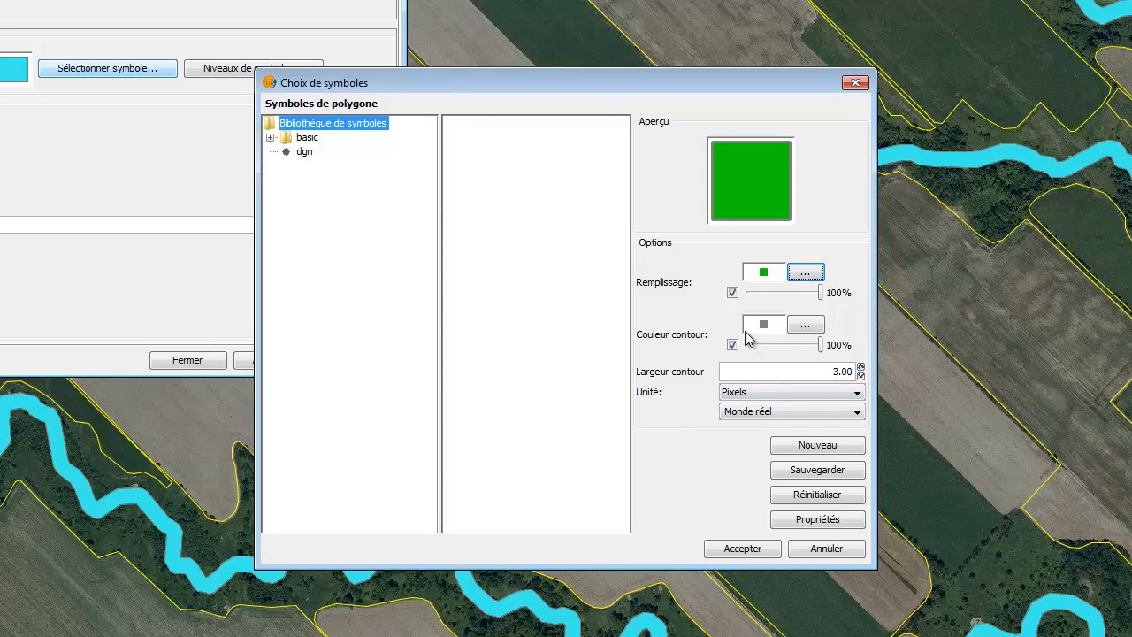
Step: Turn off the polygon symbol's fill and set its outline colour to green
click(733, 292)
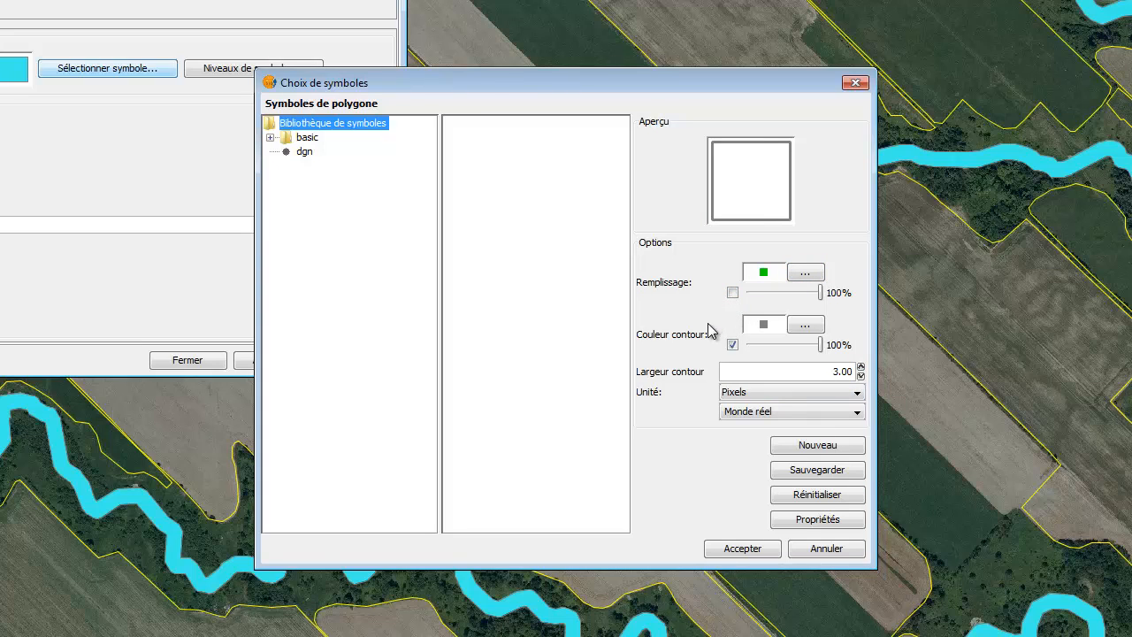
click(815, 328)
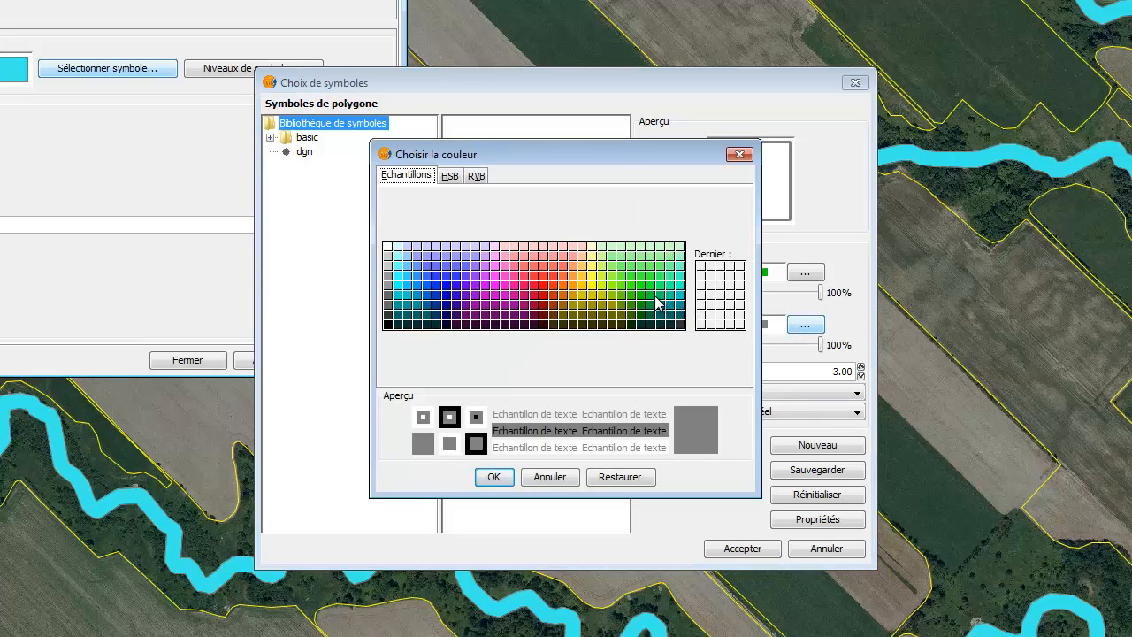
click(499, 481)
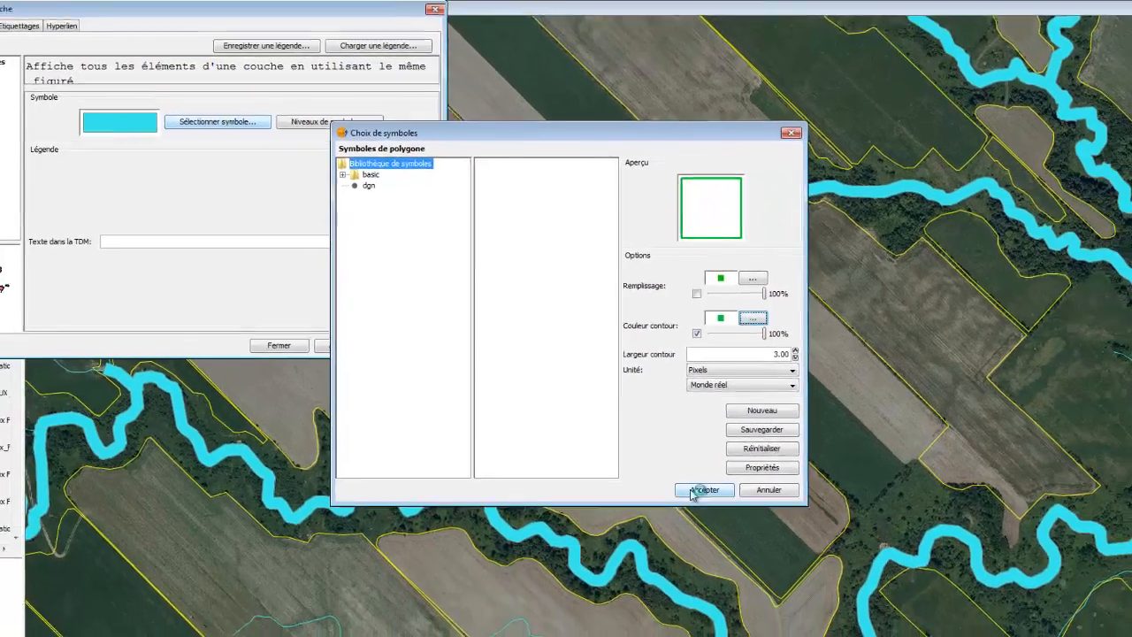
Step: Accept the symbol, apply it to the buffer layer, and close the layer properties
click(742, 549)
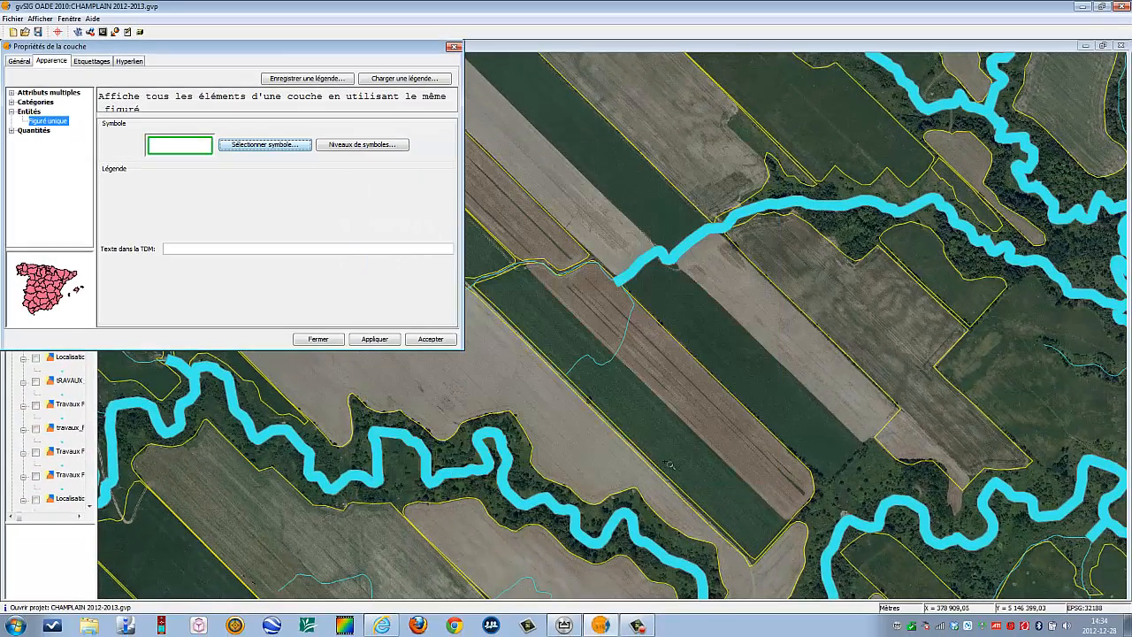
click(369, 340)
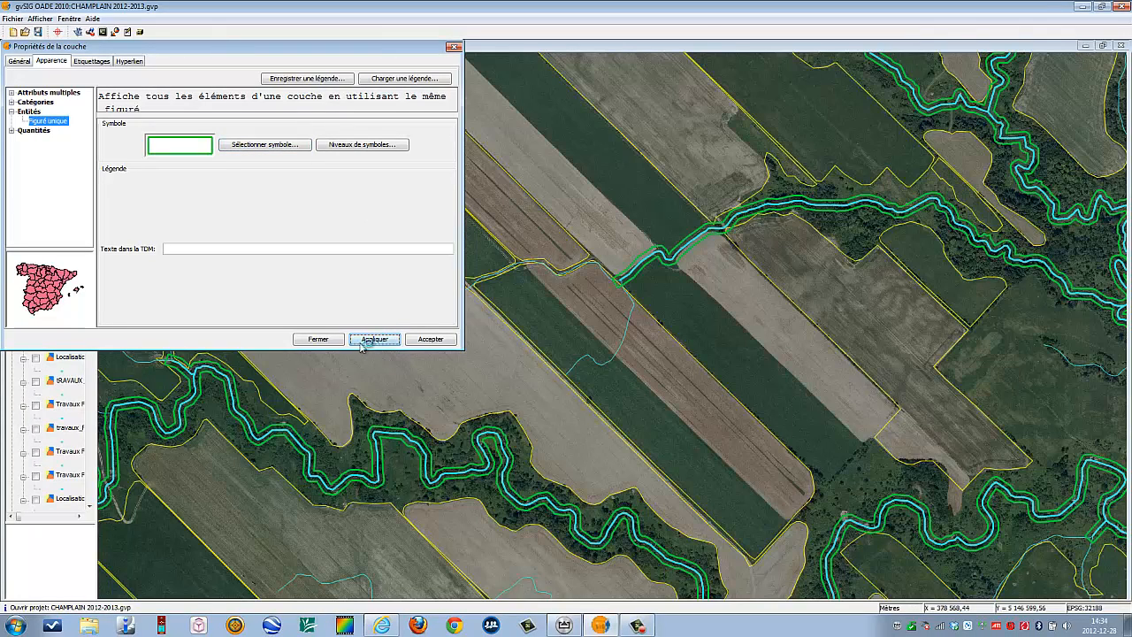
click(319, 340)
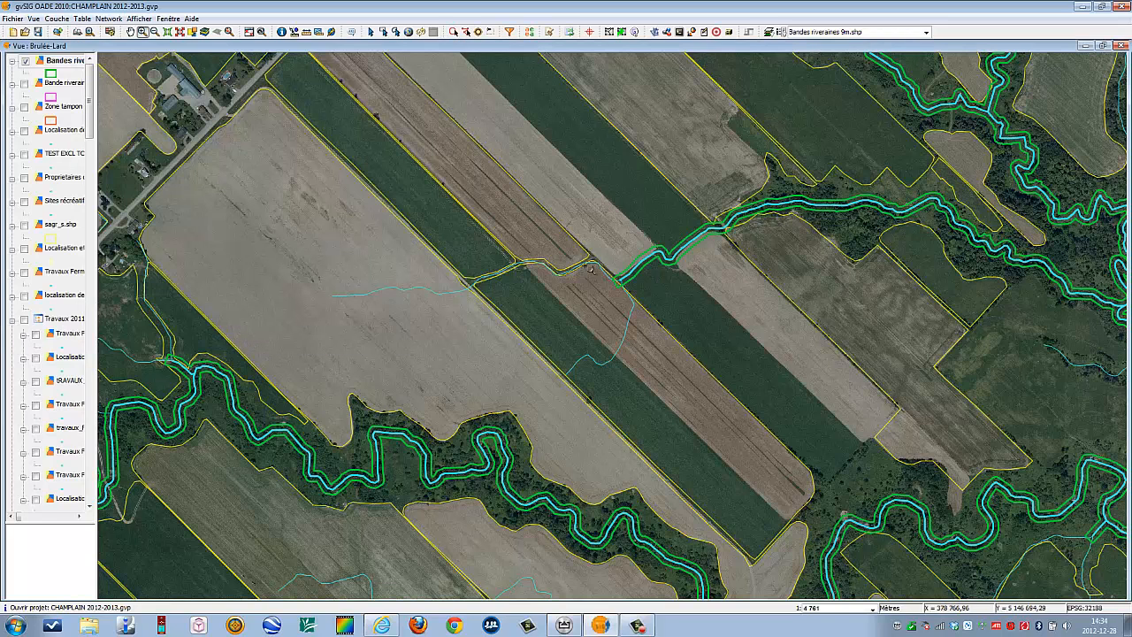
Step: Measure the distance from the watercourse to the green buffer edge on the stretch crossing the cultivated fields
drag(575, 217, 781, 327)
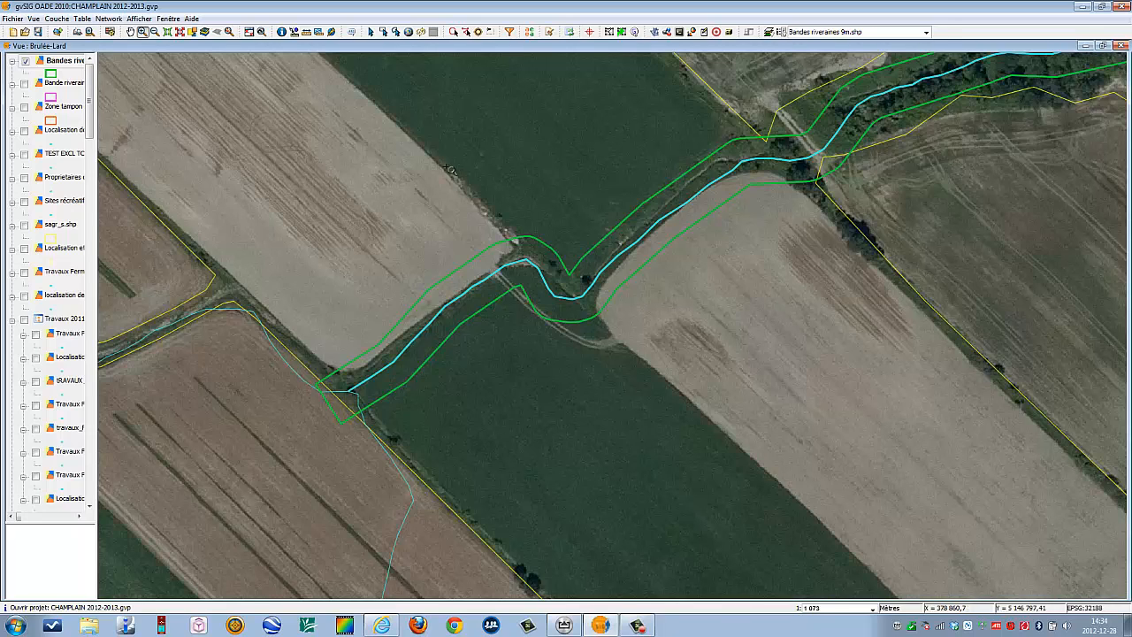
click(308, 35)
click(639, 242)
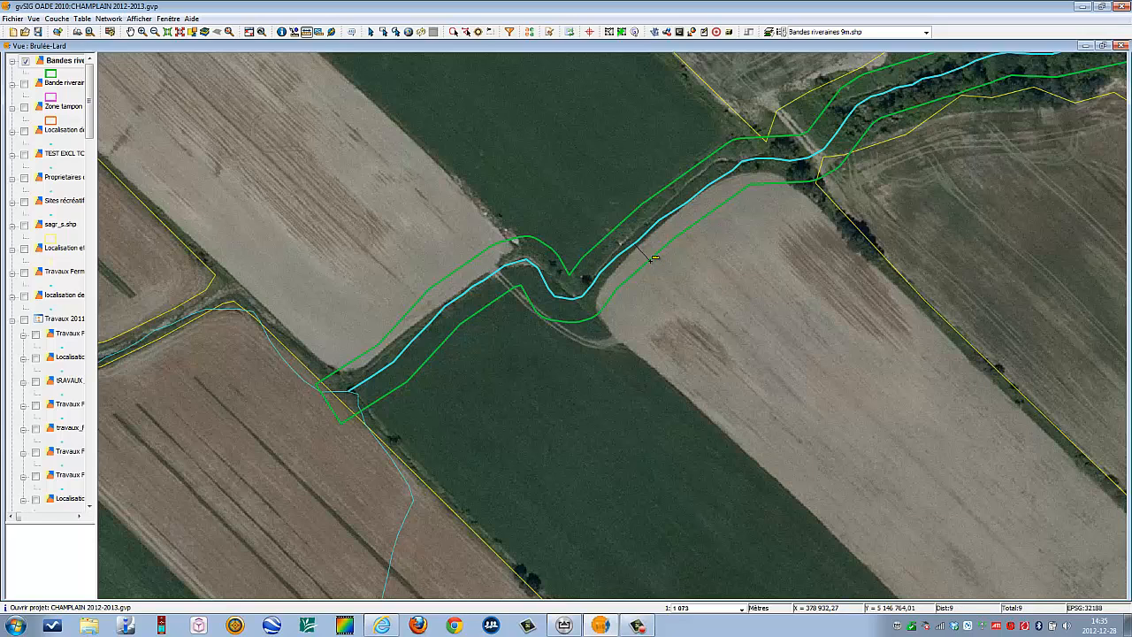
double_click(651, 258)
click(638, 239)
click(638, 239)
Step: Measure the buffer width again near the bend in the watercourse, at a closer view
click(144, 32)
drag(380, 198, 679, 337)
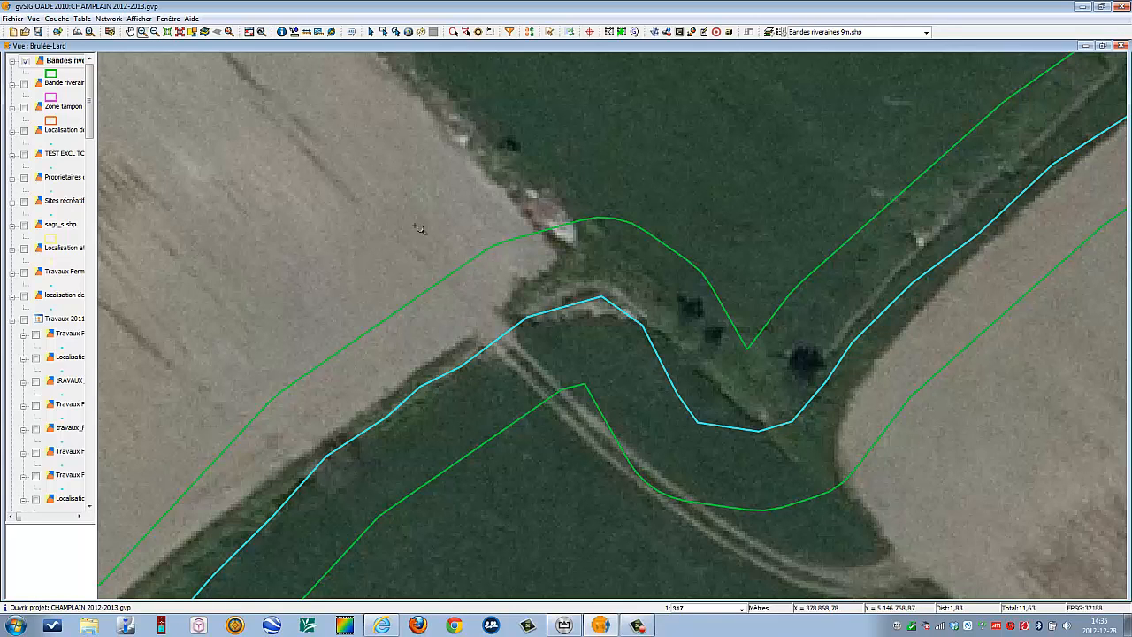
click(308, 32)
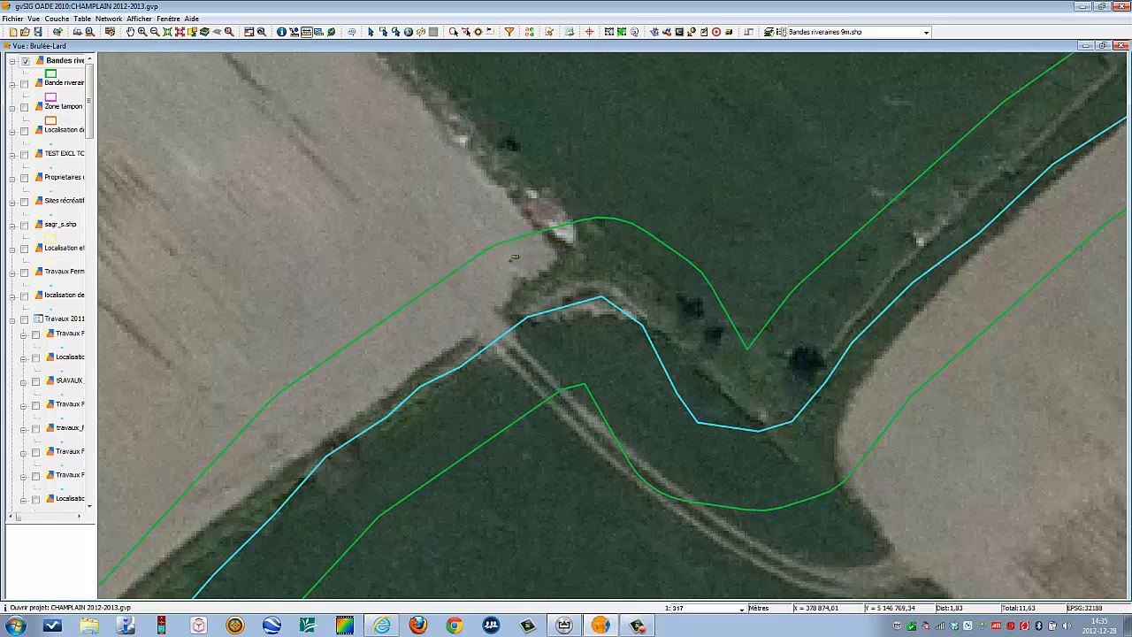
click(412, 300)
click(462, 361)
Step: Display the "Zone a revegetaliser sur CE et CEI Brulee_POL.shp" layer and compare its zones with the 9 m buffer along the watercourse
click(179, 33)
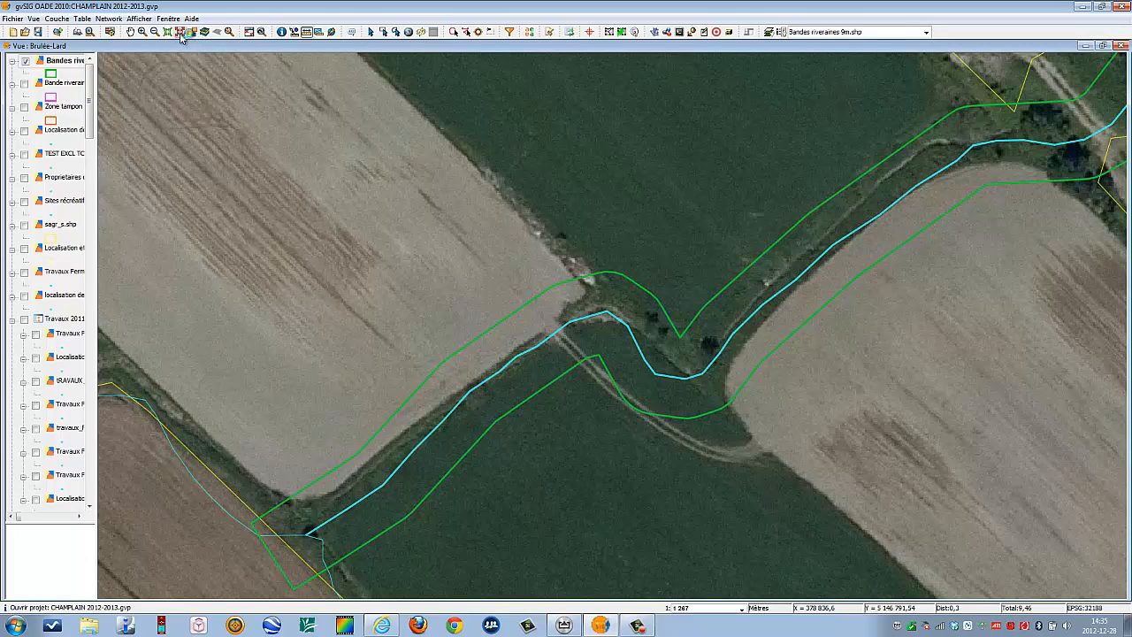
click(186, 34)
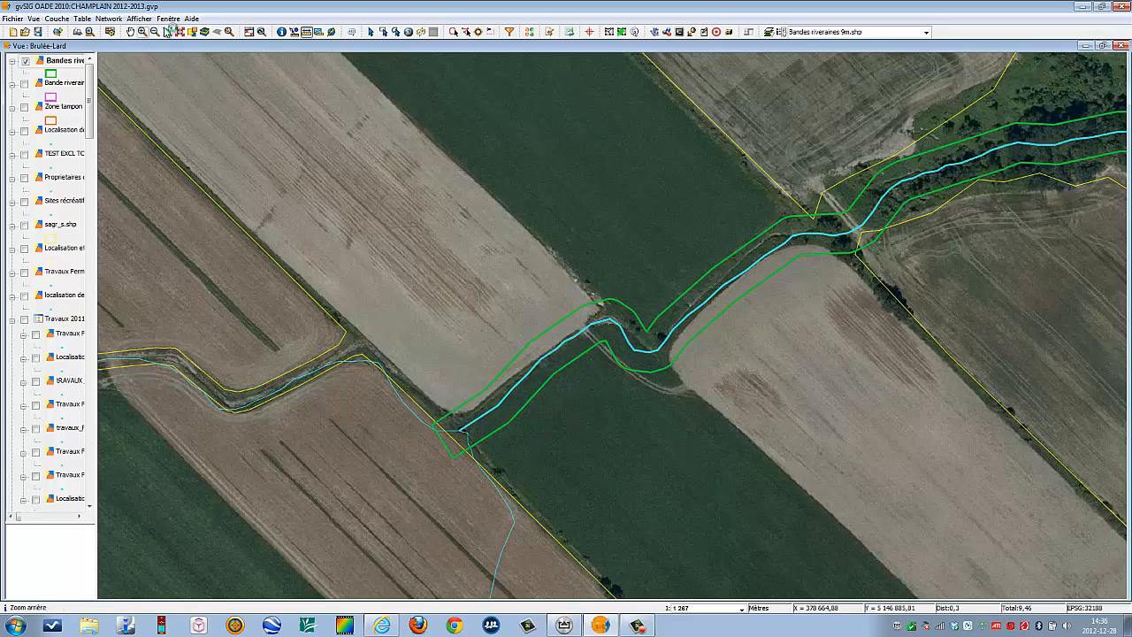
click(130, 32)
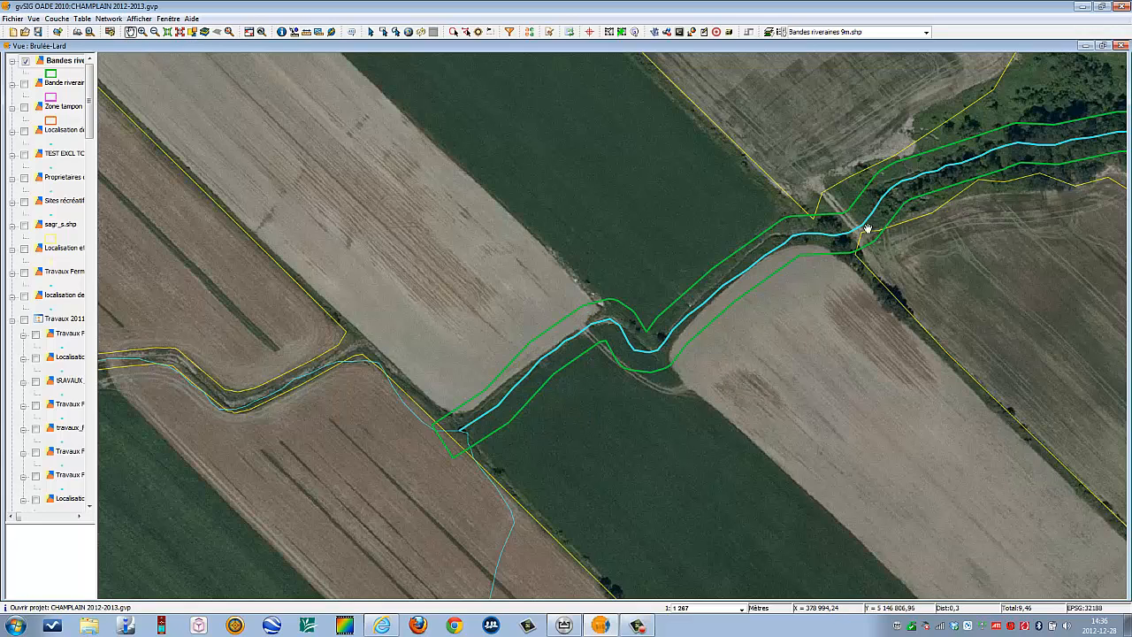
drag(869, 229, 398, 304)
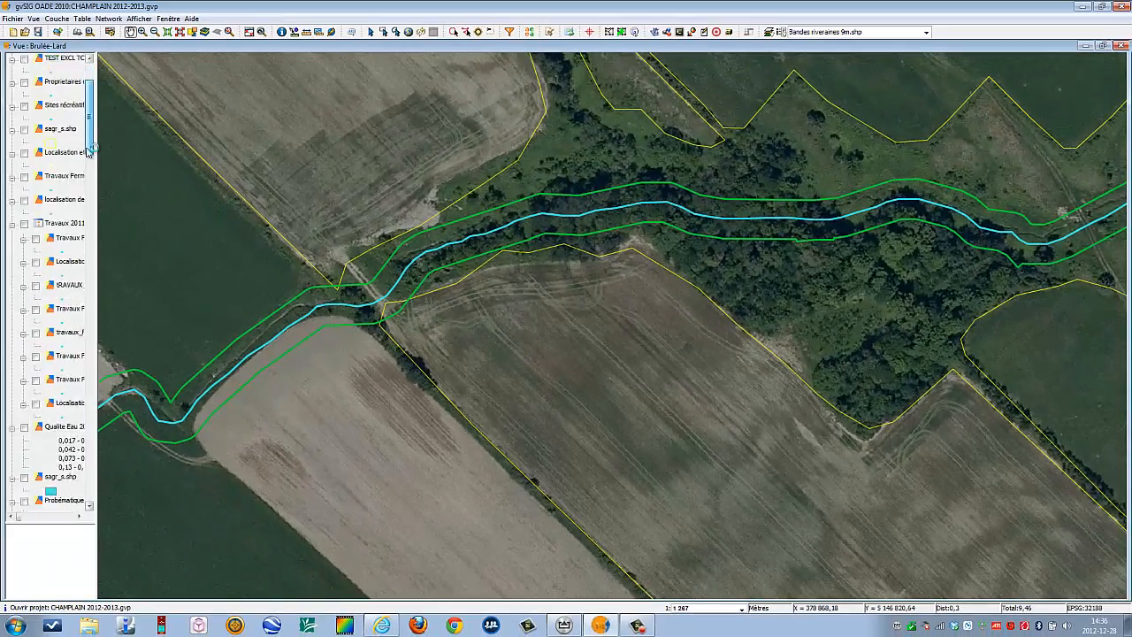
drag(90, 147, 105, 324)
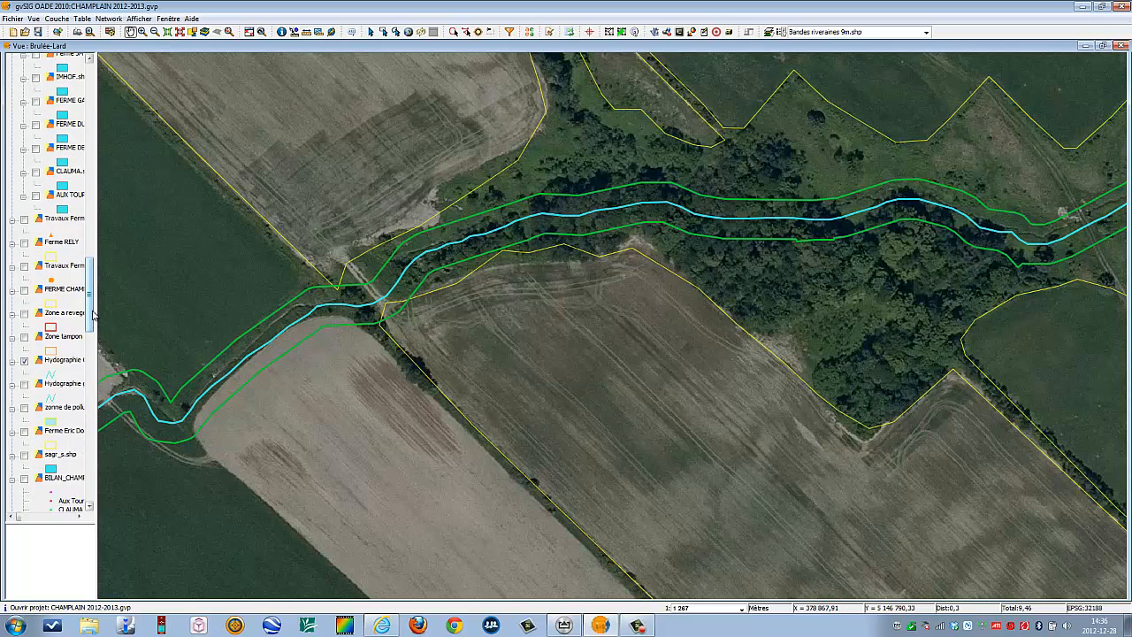
click(24, 315)
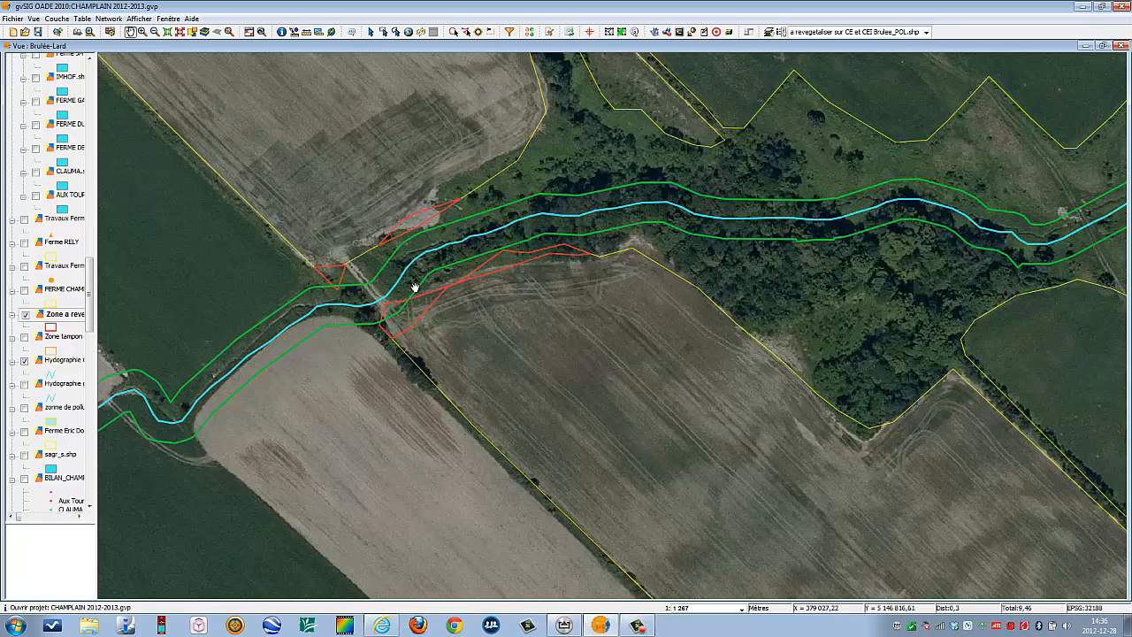
drag(192, 416, 634, 361)
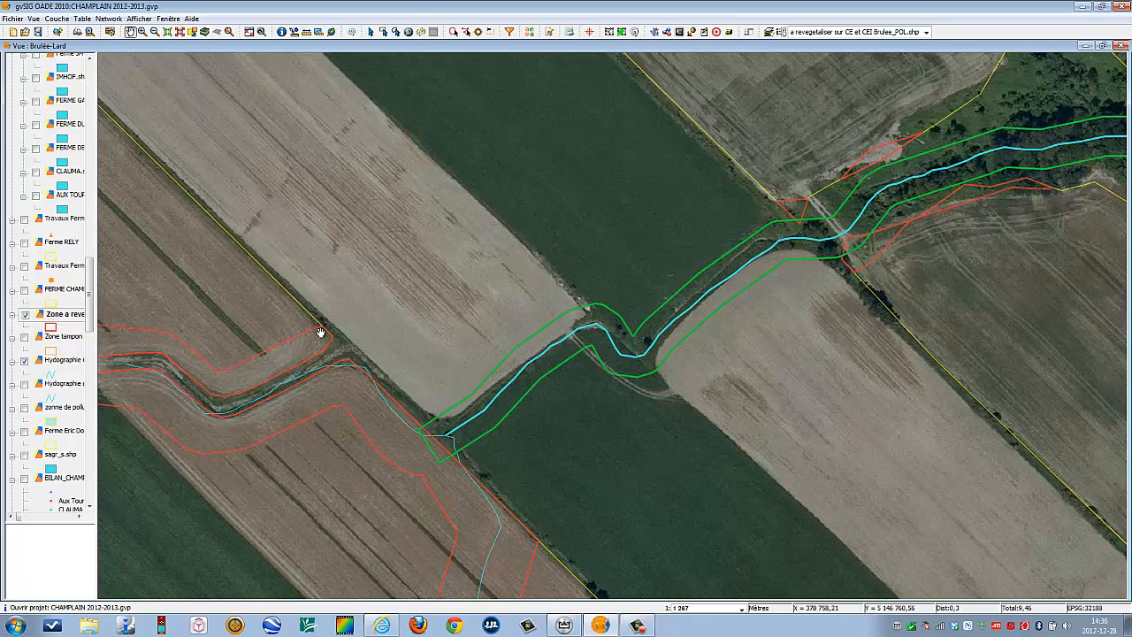
drag(169, 418, 477, 358)
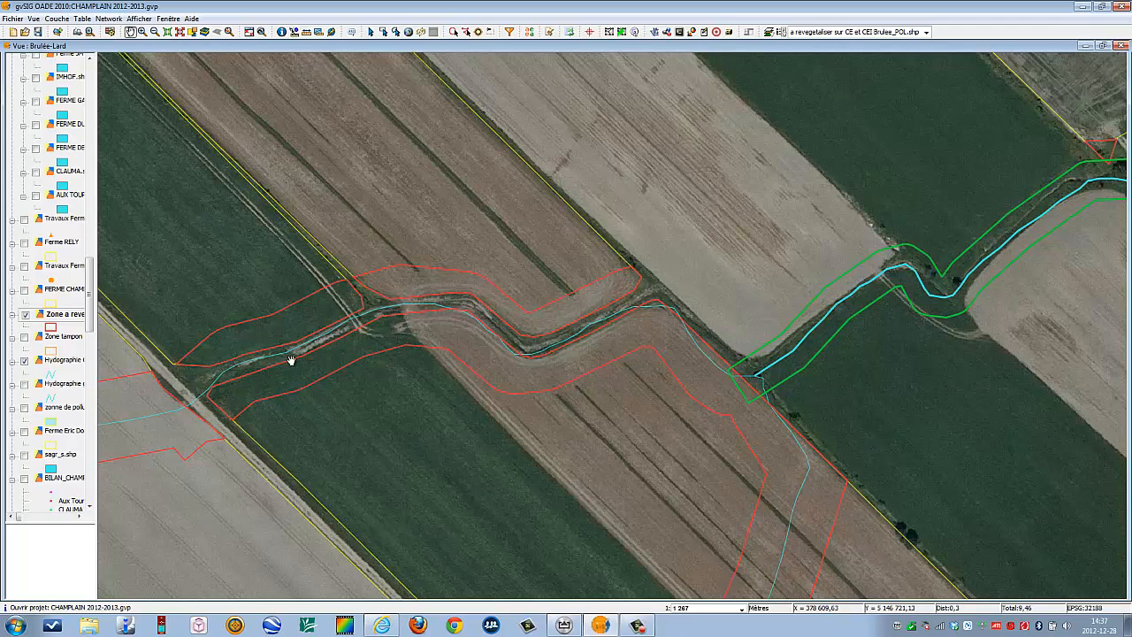